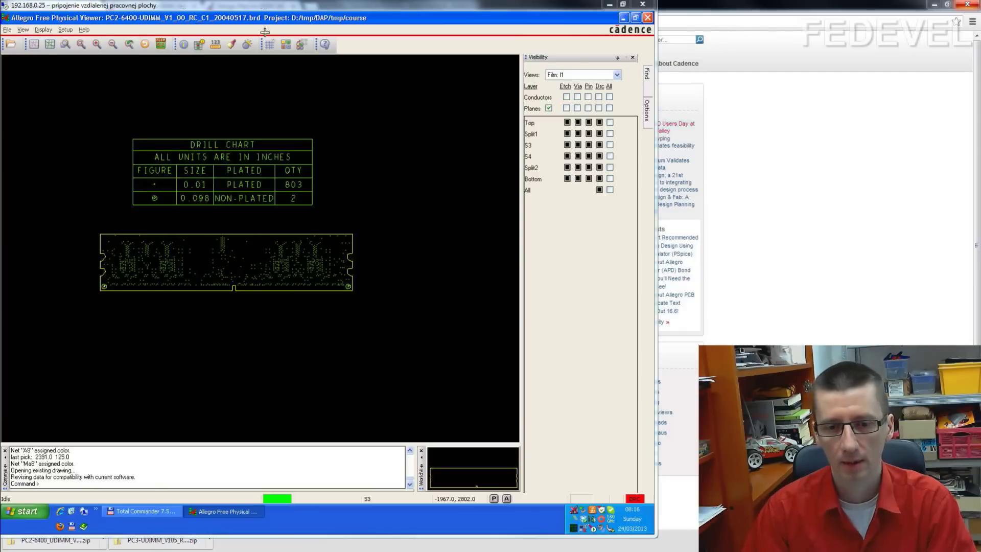
# Start Assign Color and clear every object type except nets from the Find filter.
pyautogui.click(231, 45)
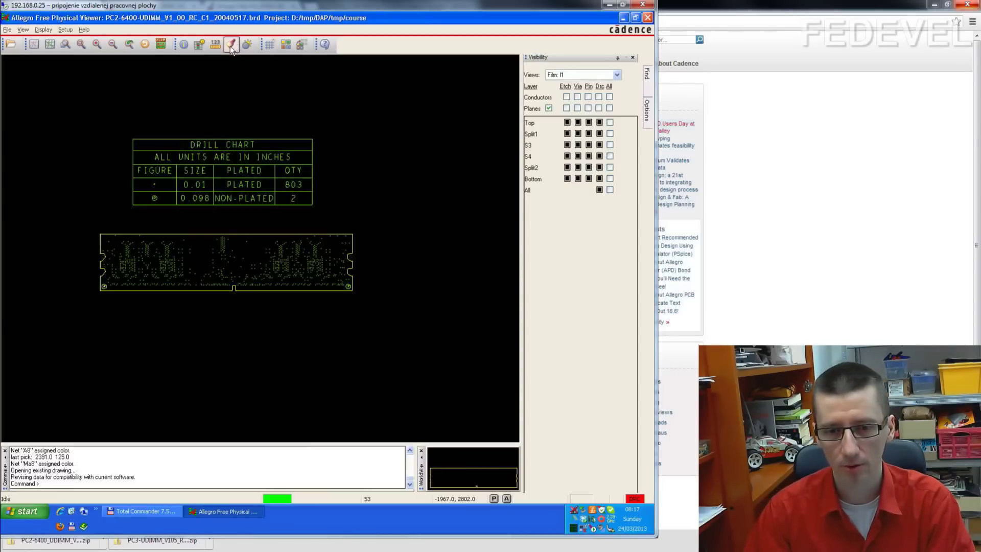
pyautogui.moveTo(647, 77)
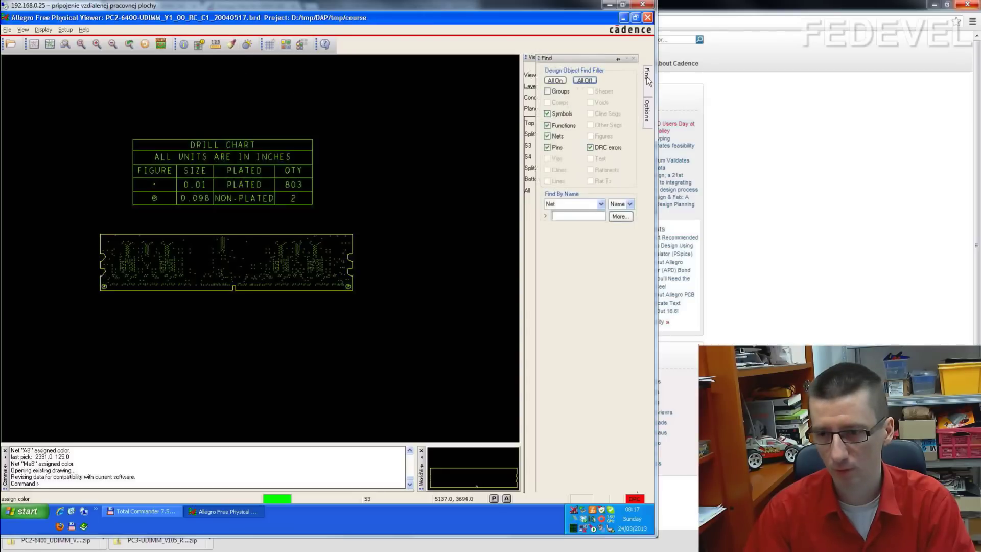
pyautogui.click(588, 81)
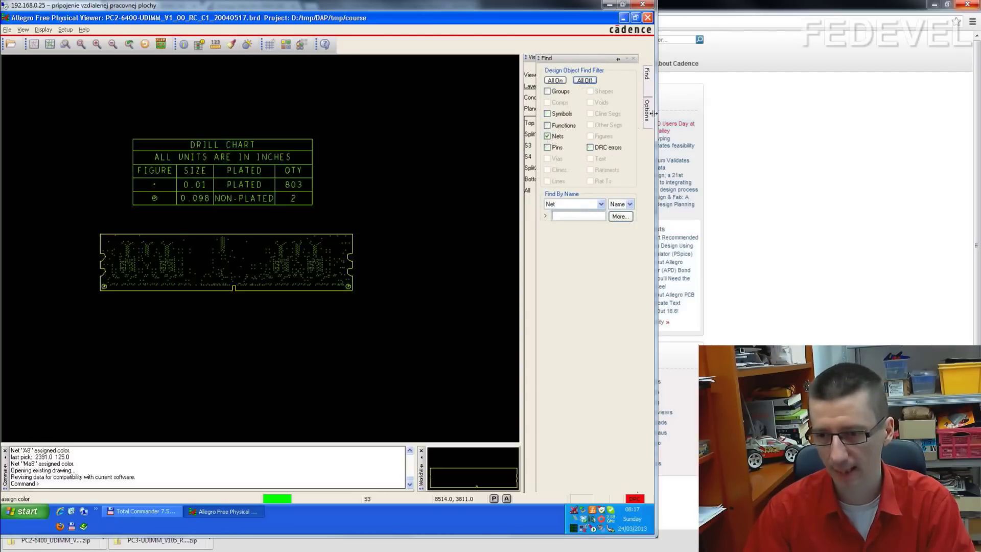
# Switch the board to the Film: f1 view and prepare a net search by name.
pyautogui.moveTo(649, 114)
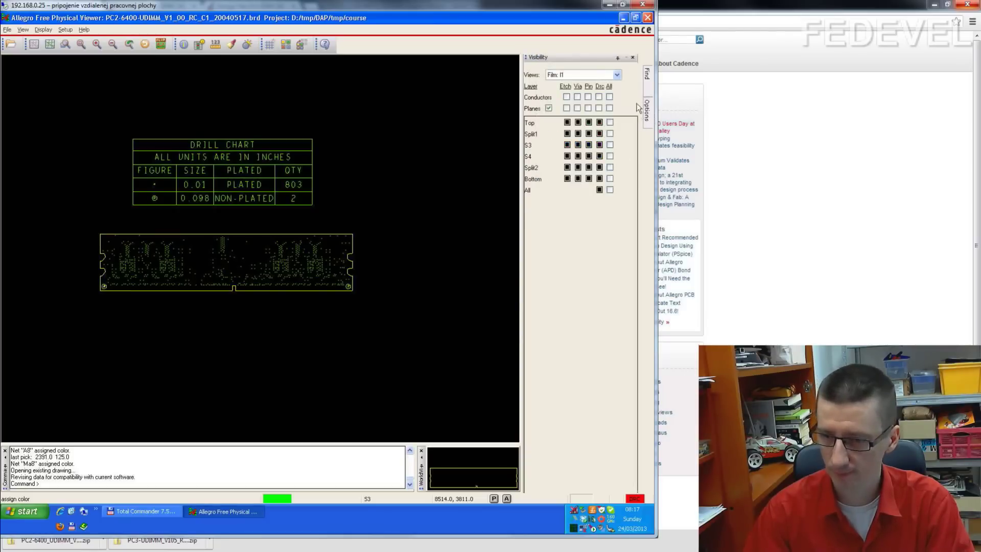
pyautogui.click(617, 76)
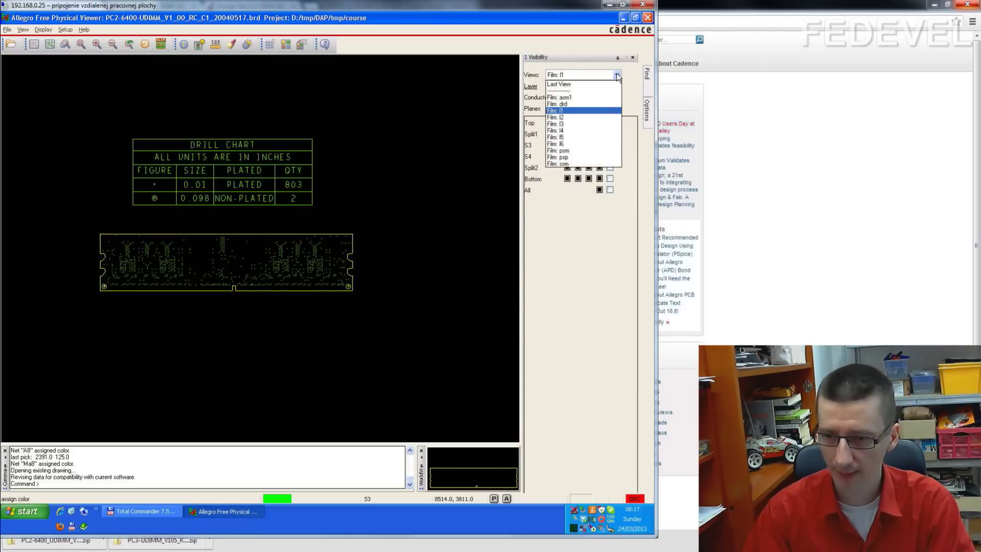
pyautogui.click(581, 114)
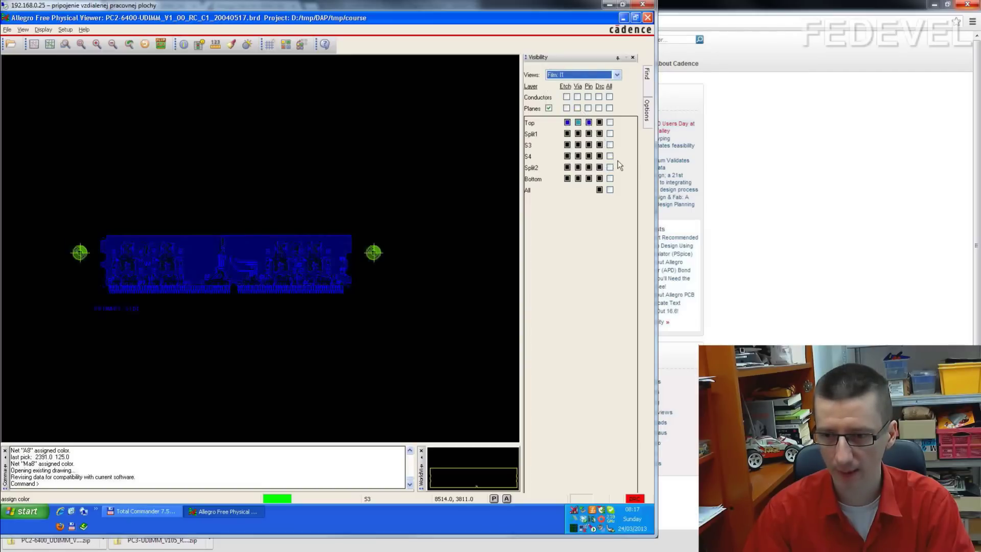
pyautogui.moveTo(648, 81)
pyautogui.click(576, 215)
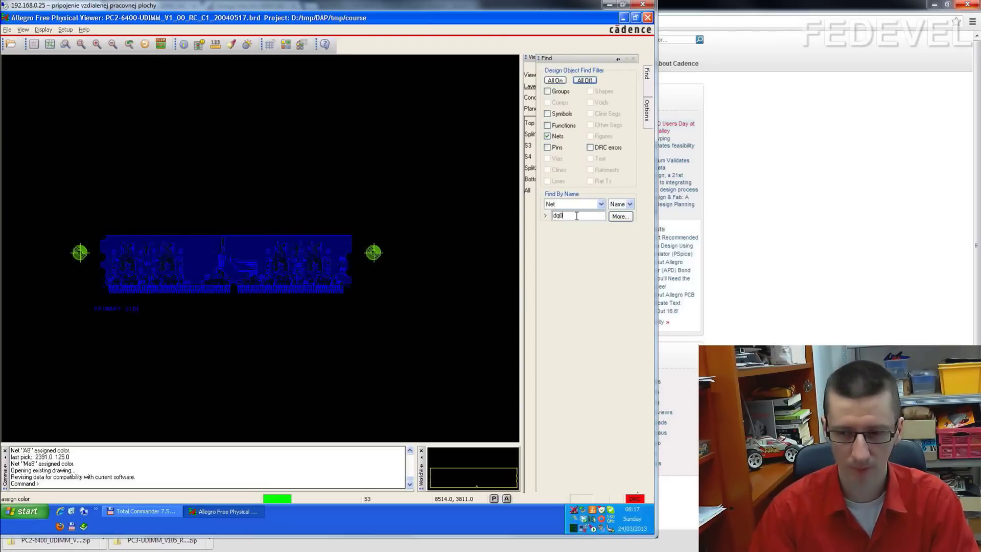
# Highlight and zoom to net Dq0, then colour the connected Mdq0 trace.
pyautogui.press('Return')
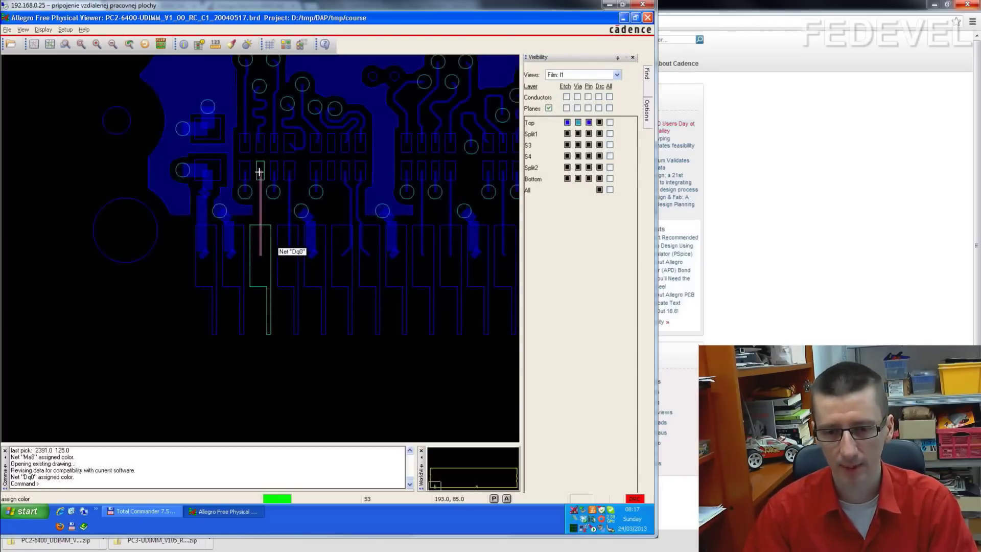
pyautogui.click(261, 142)
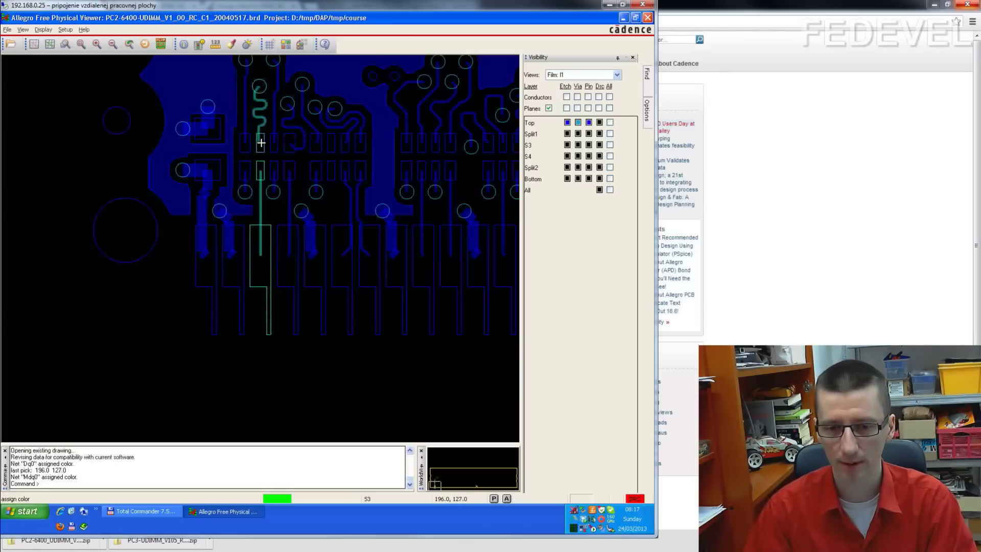
pyautogui.scroll(-2, 261, 142)
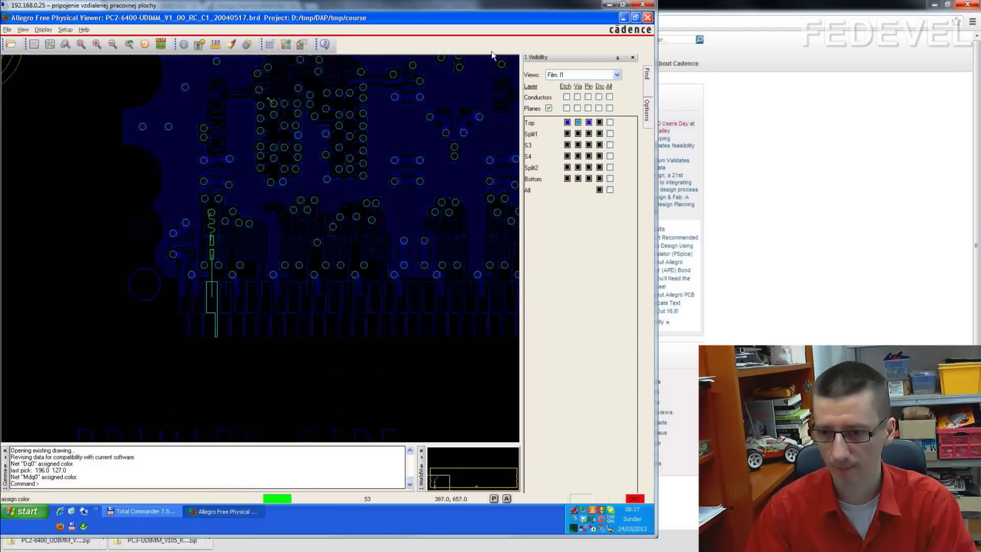
# Show the S3 plane layer beneath the Top layer's etch, vias and pins.
pyautogui.click(610, 123)
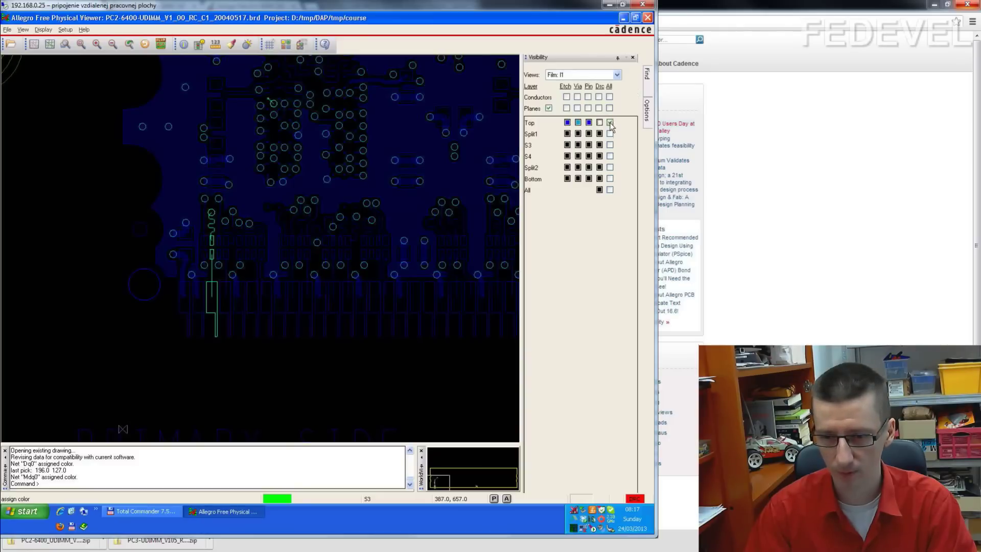
pyautogui.click(610, 123)
pyautogui.click(610, 146)
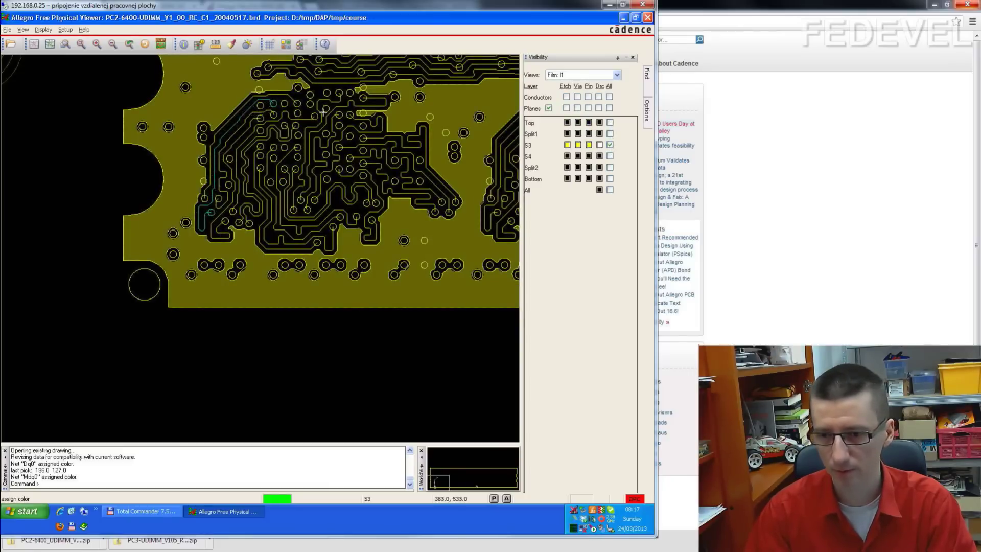
pyautogui.click(610, 123)
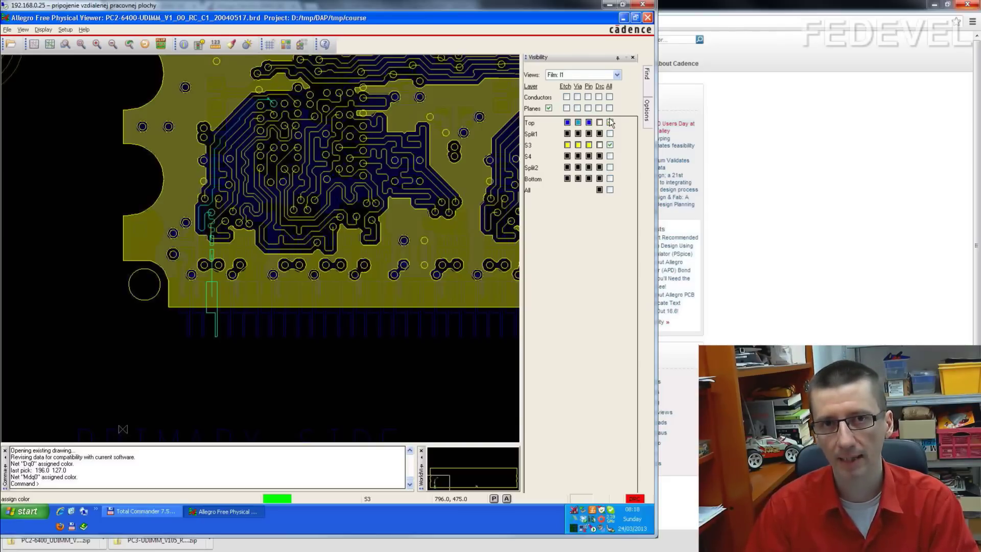
# Hide S3 and remove the highlights from nets Dq0 and Mdq0.
pyautogui.click(610, 144)
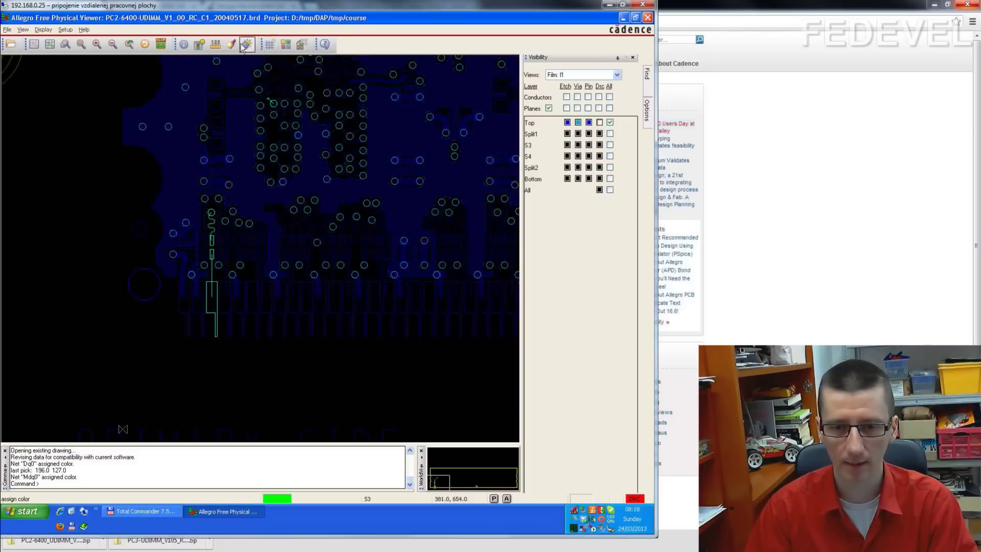
pyautogui.click(246, 45)
pyautogui.click(212, 258)
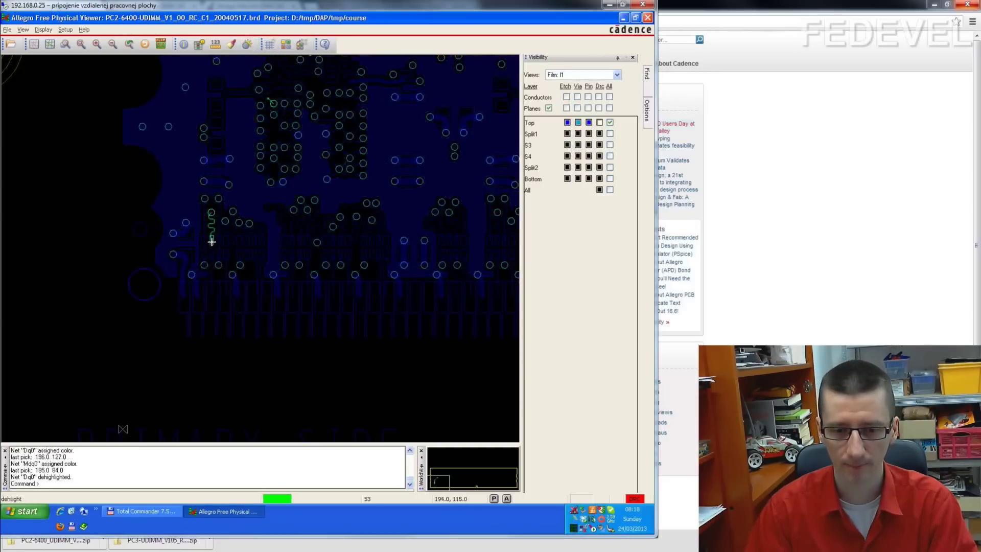
pyautogui.click(212, 241)
pyautogui.click(232, 45)
# Find net a8 by name and colour it along with the connected Ma8 net.
pyautogui.click(650, 79)
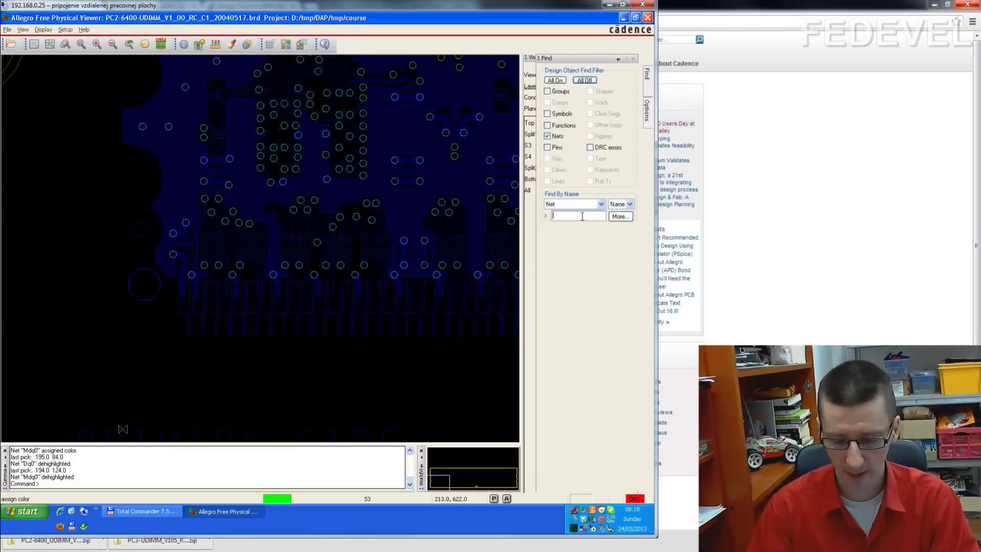
pyautogui.write('a8')
pyautogui.press('Return')
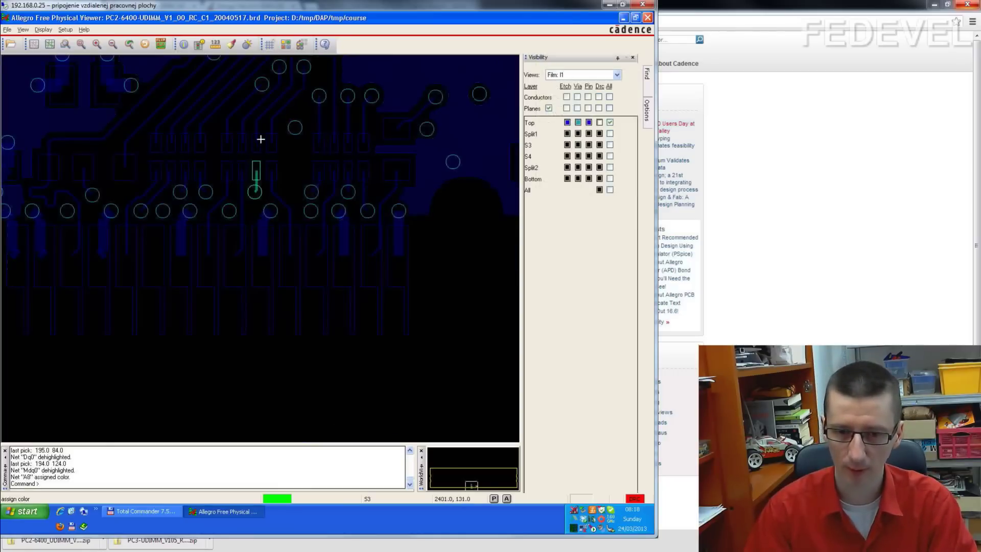
pyautogui.click(259, 140)
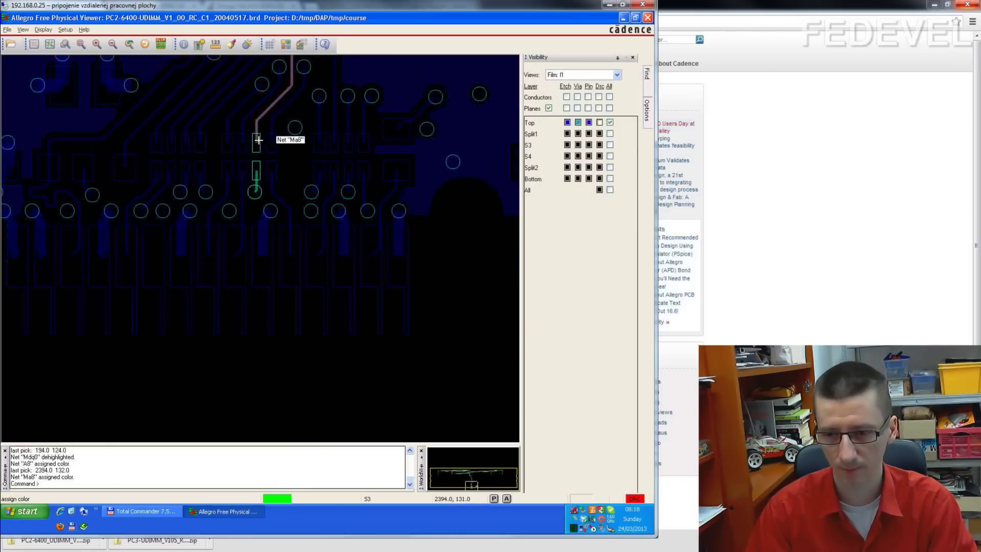
# Hide the Top layer and show the Bottom layer instead.
pyautogui.click(610, 122)
pyautogui.click(610, 178)
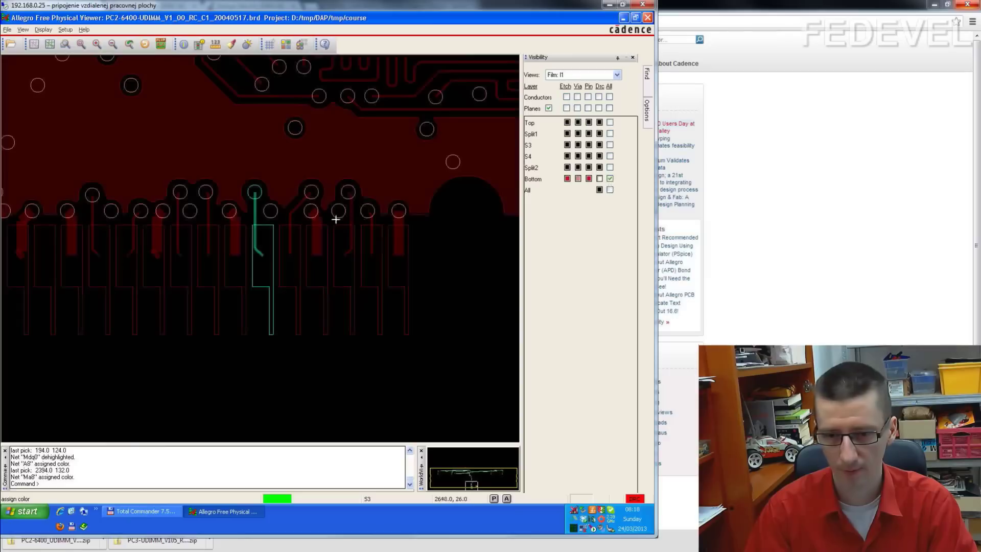
pyautogui.scroll(-4, 247, 215)
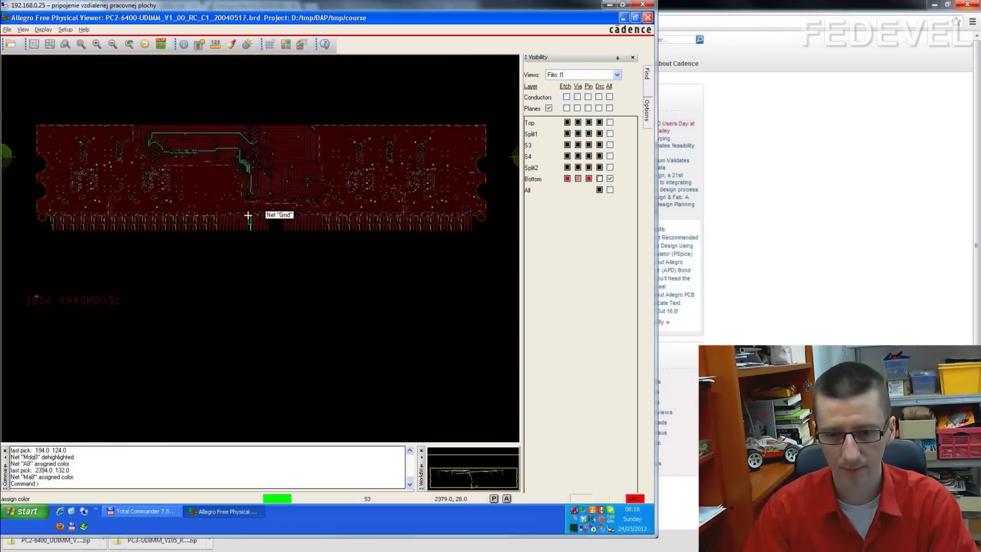
pyautogui.scroll(3, 252, 218)
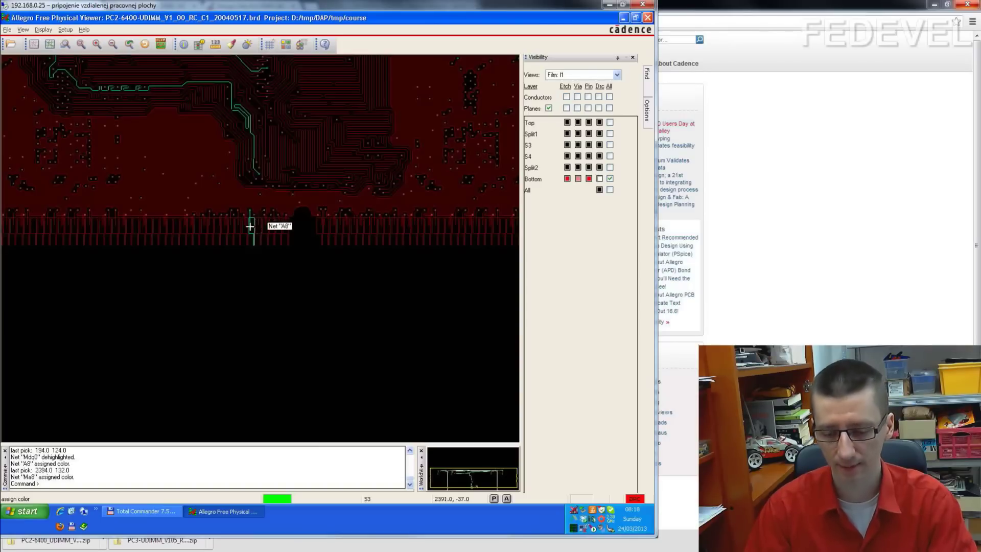
# Pan up and cycle Top, S3, S4 and Bottom visibility, leaving only Bottom shown.
pyautogui.press('Up')
pyautogui.click(610, 122)
pyautogui.click(610, 178)
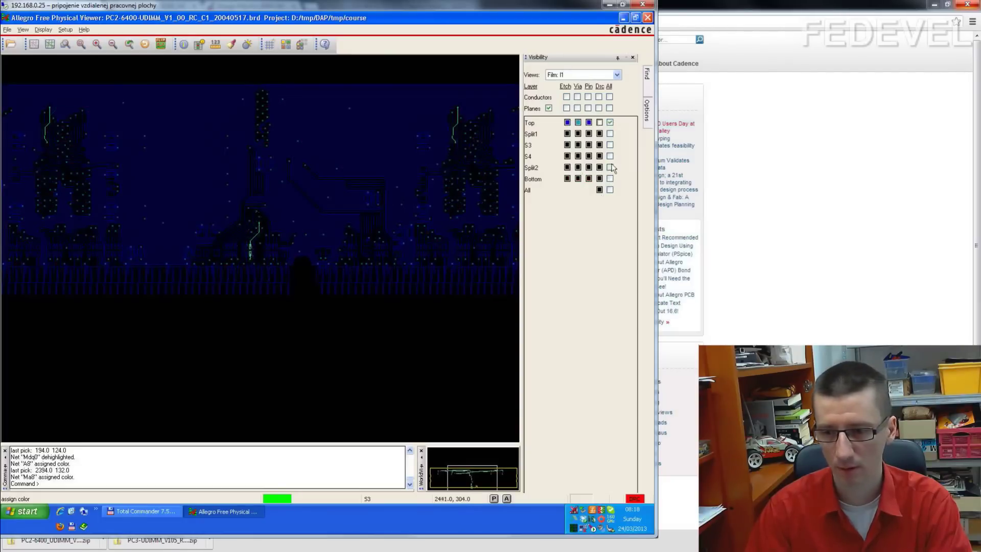
pyautogui.click(610, 145)
pyautogui.click(610, 157)
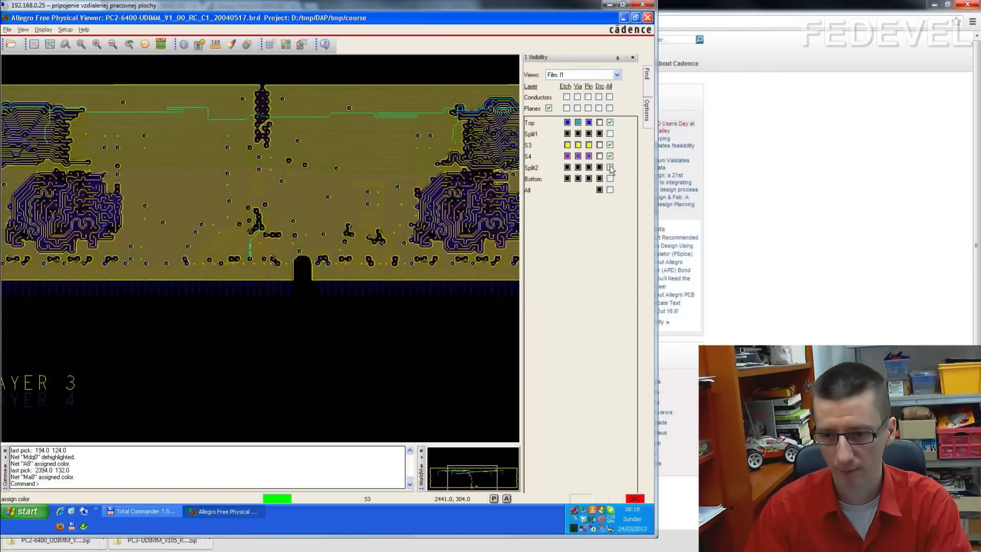
pyautogui.click(610, 179)
pyautogui.click(610, 156)
pyautogui.click(610, 144)
pyautogui.click(610, 122)
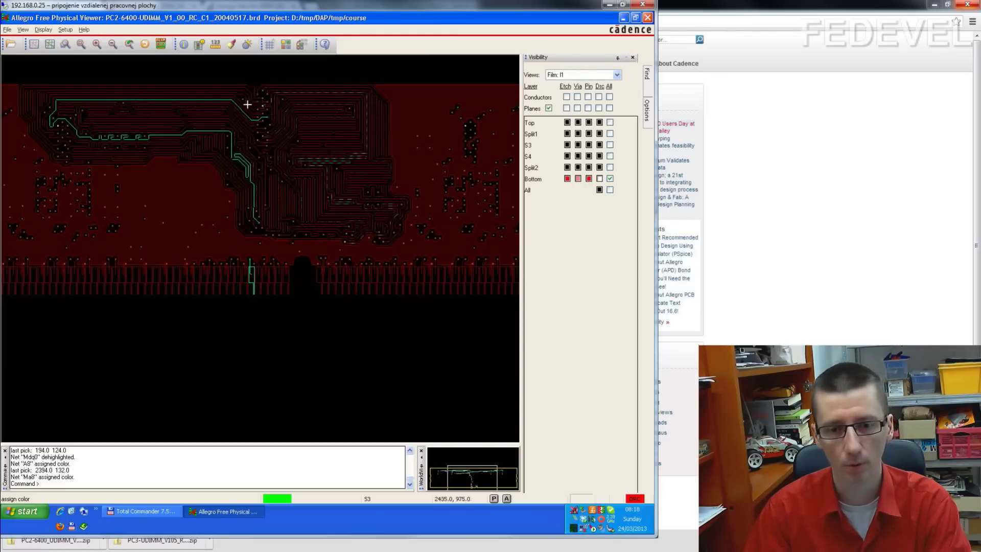
# Display inner signal layer S4 alone, hiding the Bottom layer.
pyautogui.click(609, 145)
pyautogui.click(610, 145)
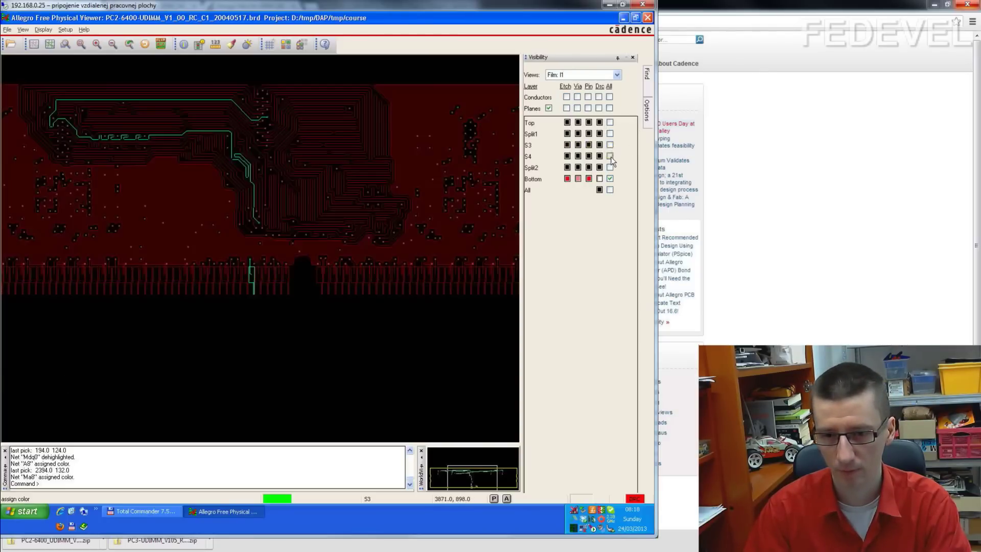
pyautogui.click(610, 155)
pyautogui.click(610, 178)
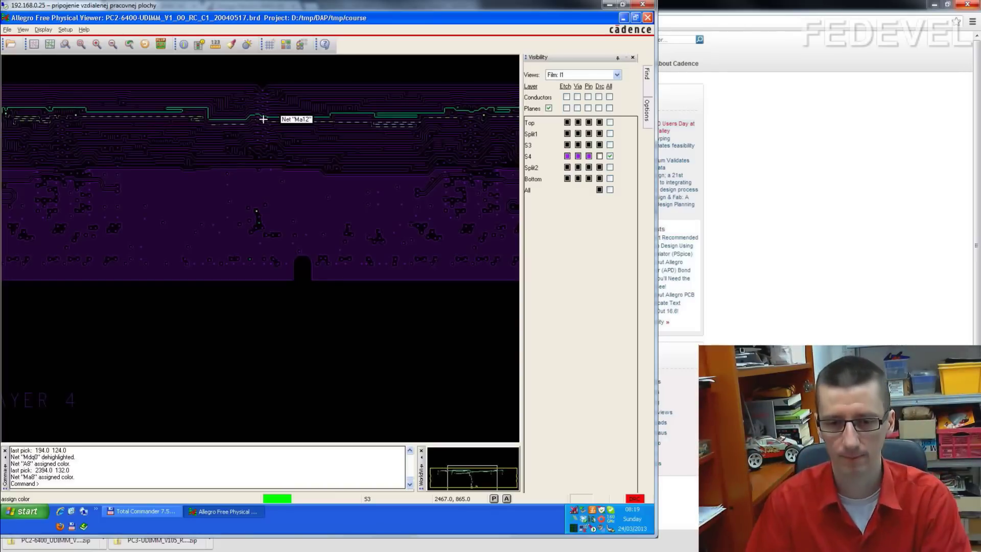
pyautogui.scroll(-3, 263, 119)
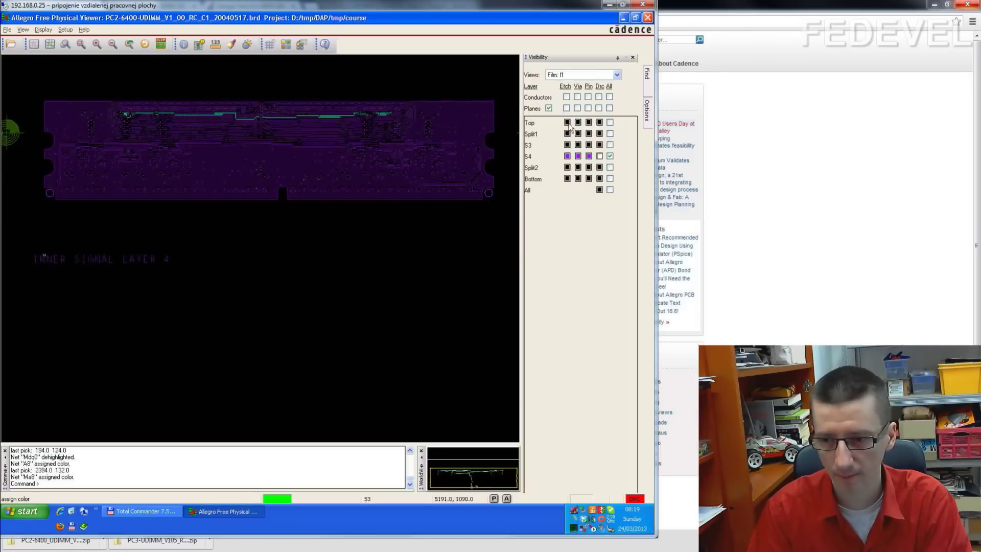
# Compare inner layers by showing S3 and toggling S4 over it.
pyautogui.click(610, 155)
pyautogui.click(610, 145)
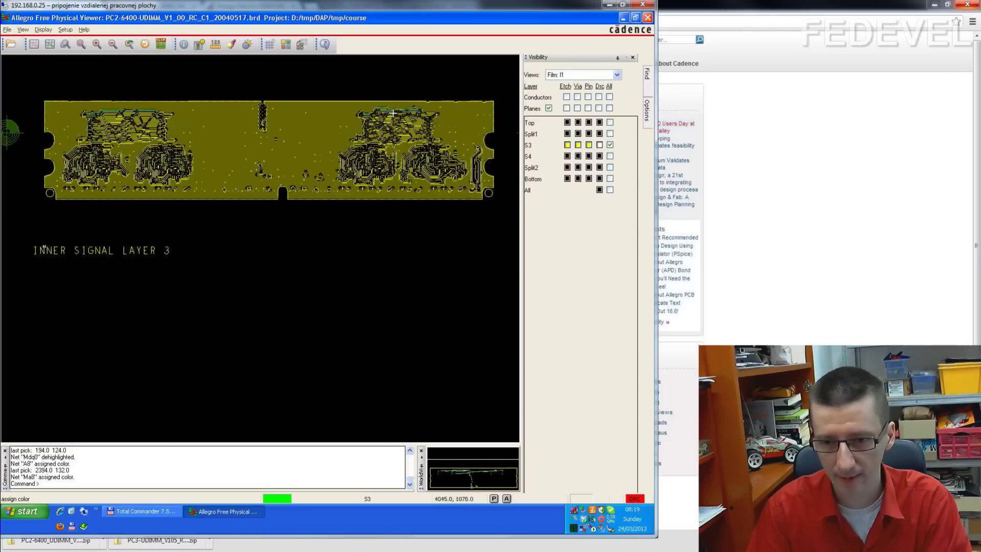
pyautogui.click(610, 156)
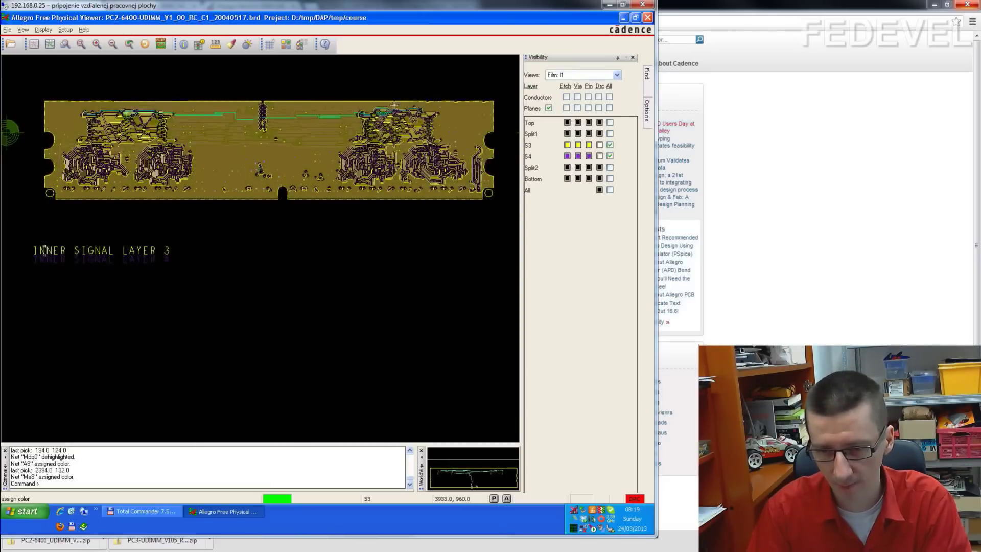
pyautogui.click(610, 156)
pyautogui.scroll(3, 394, 108)
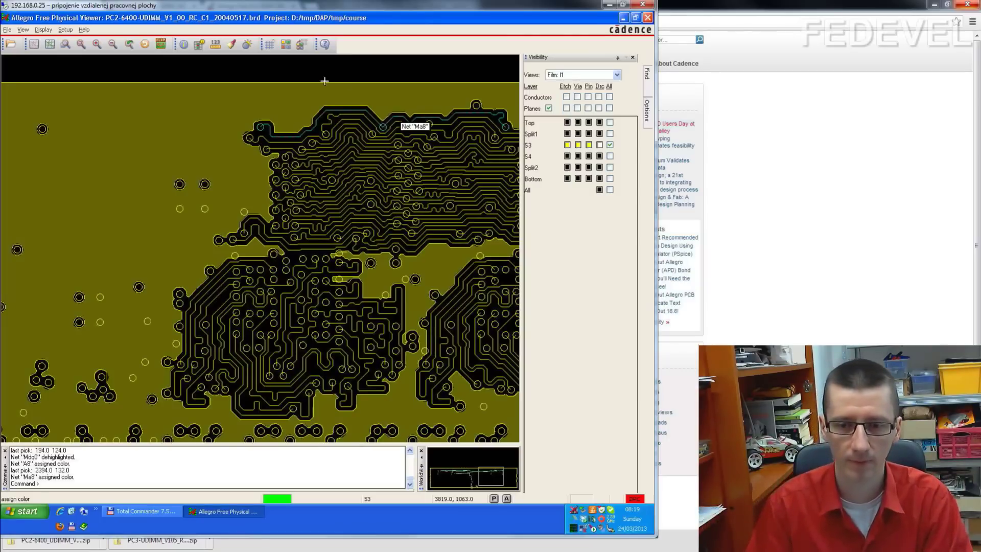
# Overlay the Top layer traces on S3, then toggle S3 off and back on.
pyautogui.click(610, 123)
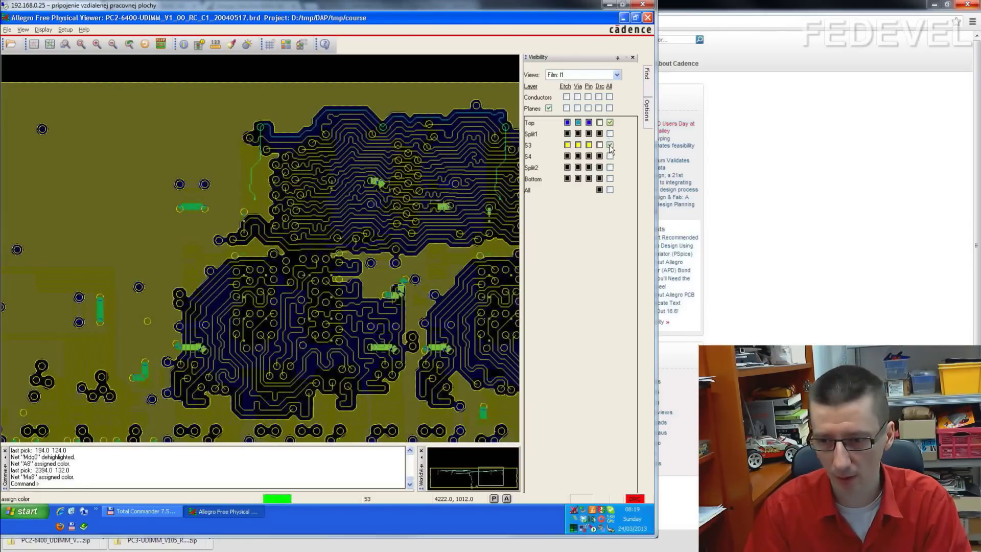
pyautogui.click(610, 146)
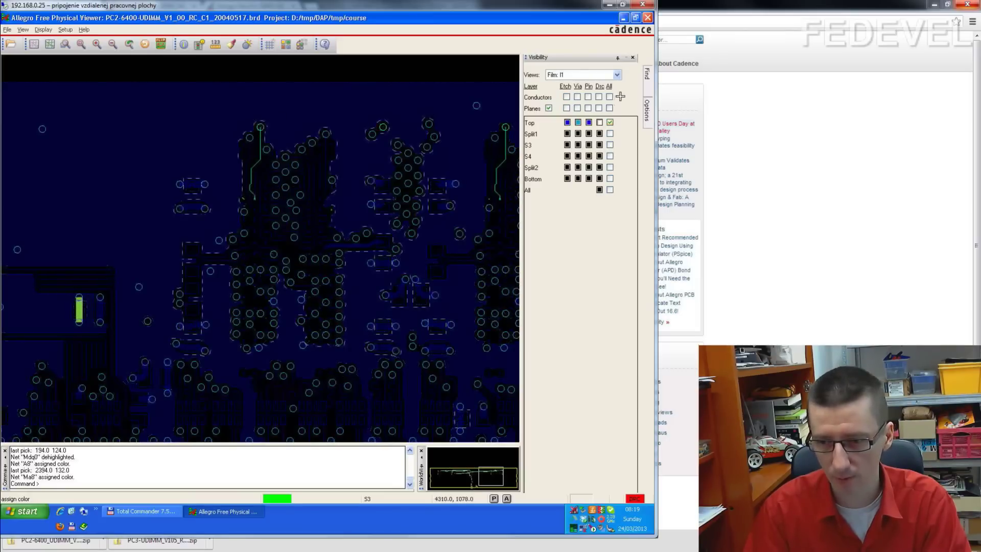
pyautogui.click(610, 145)
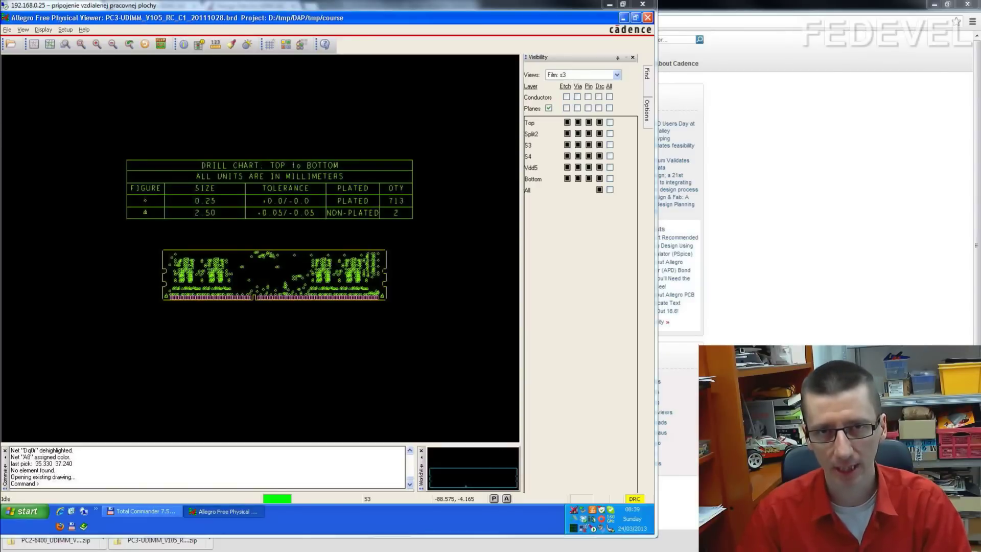
pyautogui.click(8, 30)
pyautogui.click(24, 41)
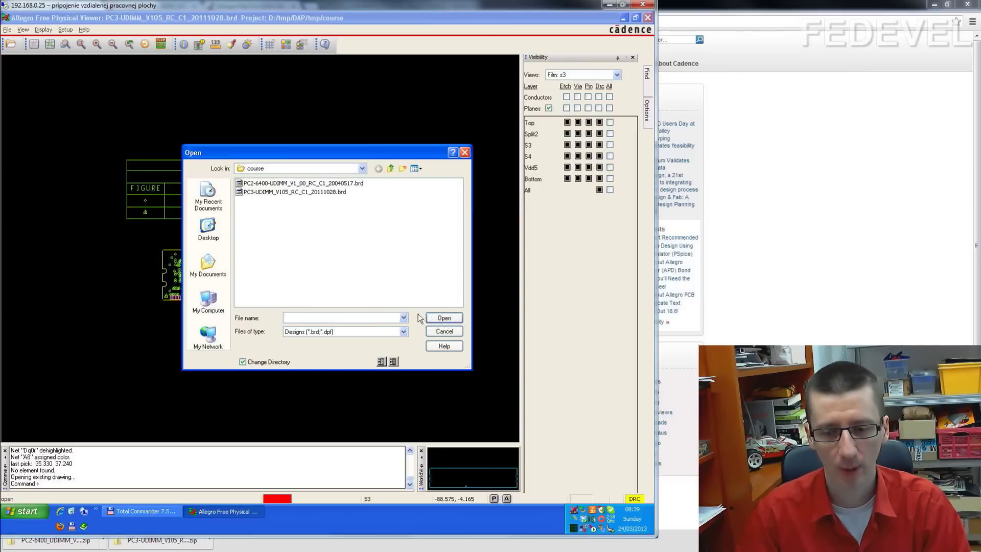
pyautogui.click(438, 320)
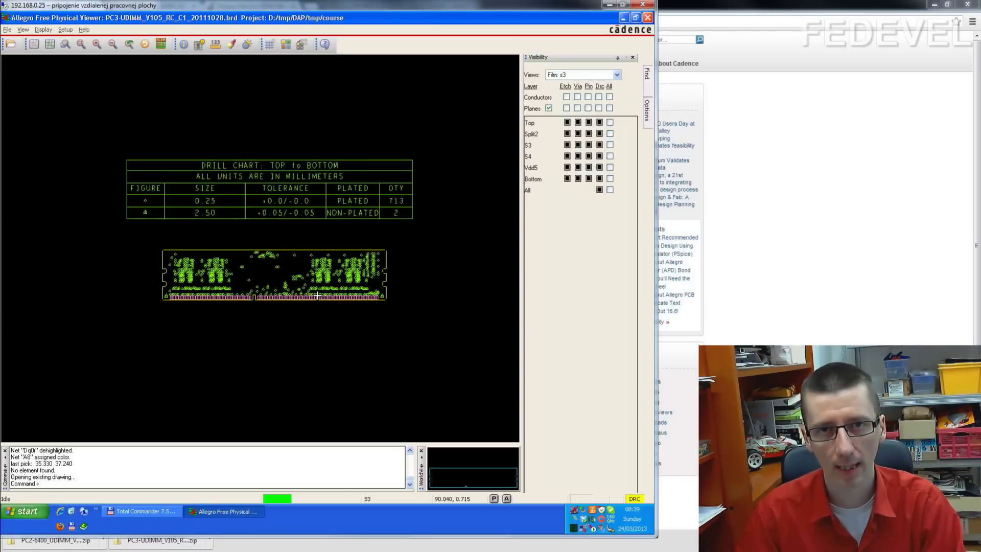
# Start Assign Color with a chosen highlight colour and switch to the Film: s3 view.
pyautogui.click(231, 44)
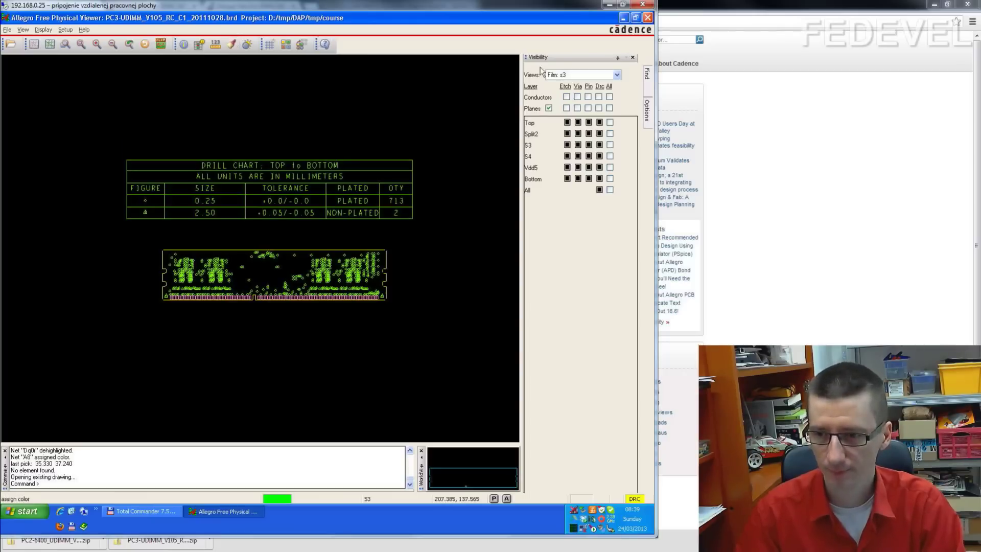
pyautogui.moveTo(649, 82)
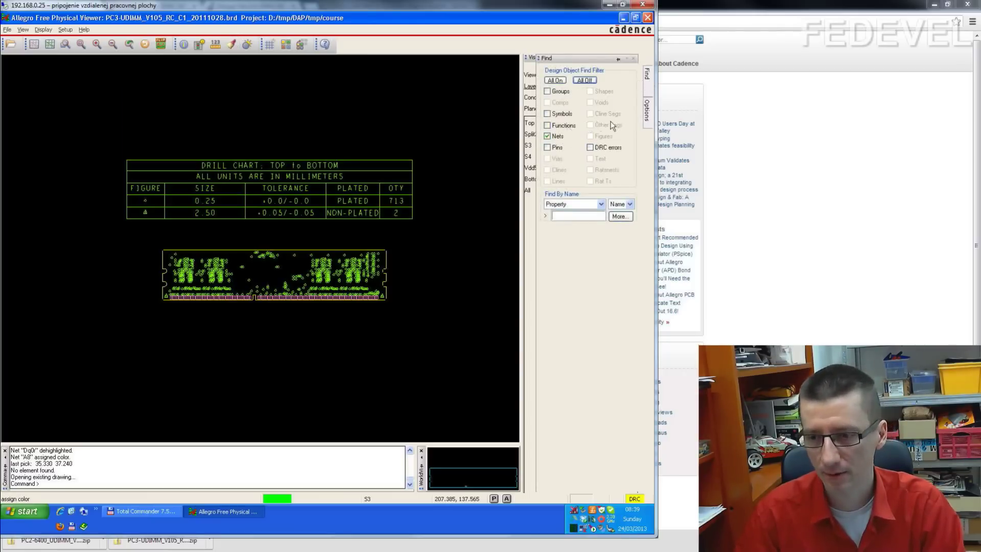
pyautogui.moveTo(646, 116)
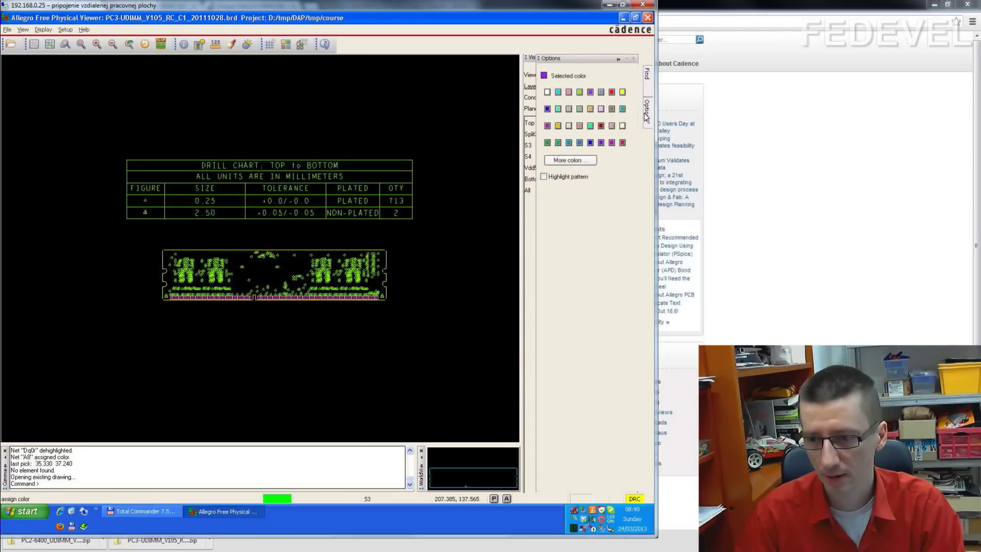
pyautogui.click(591, 126)
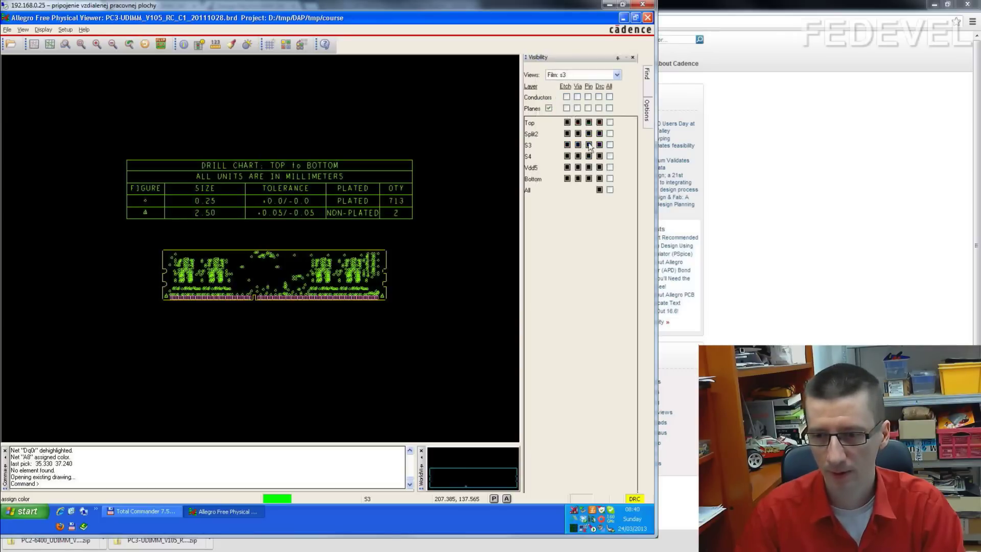
pyautogui.click(617, 74)
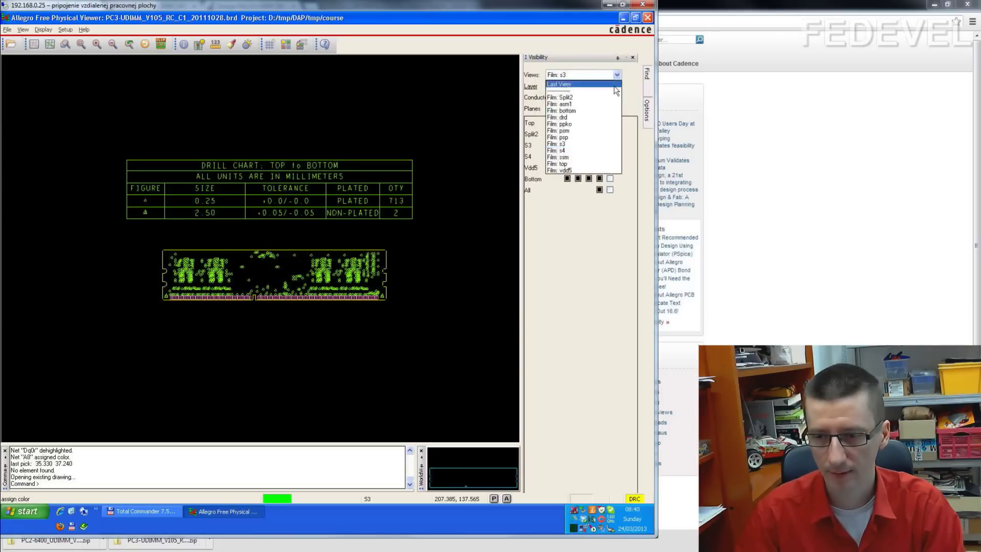
pyautogui.click(583, 144)
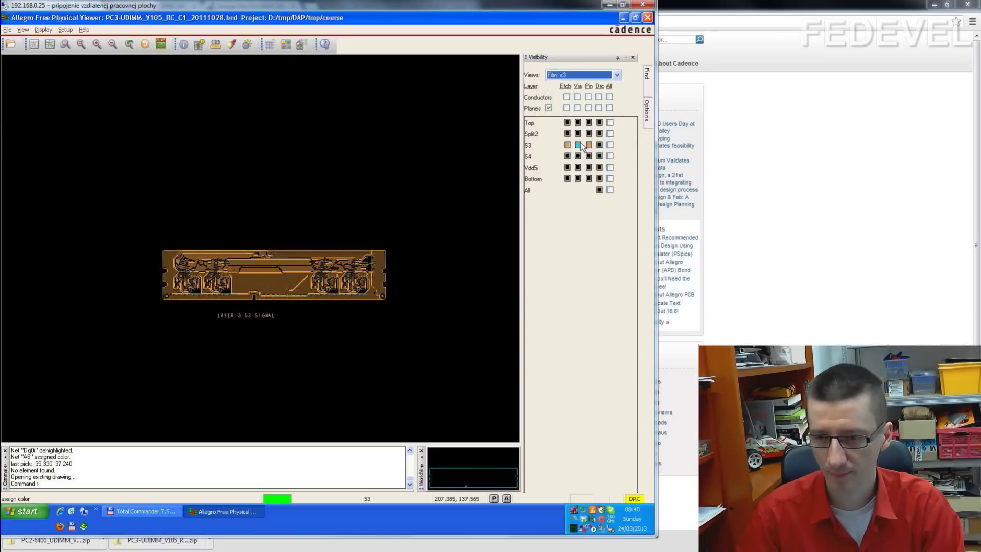
# Find net dq0 by net name so it receives the highlight colour.
pyautogui.click(647, 75)
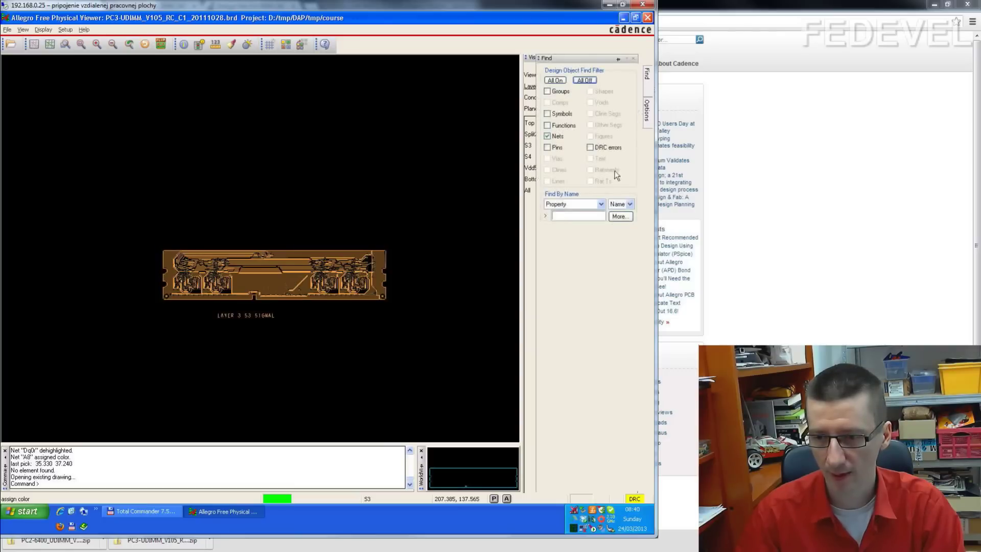
pyautogui.click(602, 204)
pyautogui.click(592, 213)
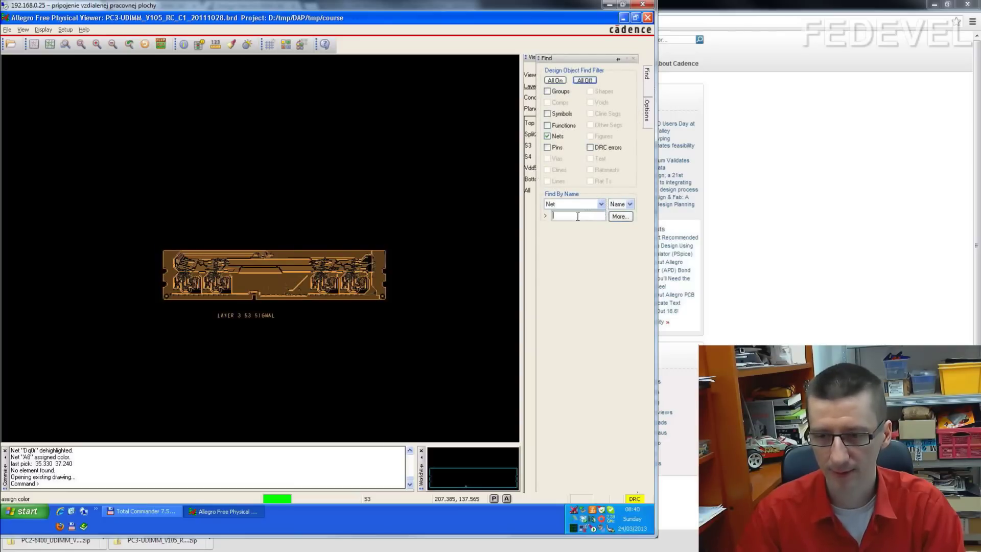
pyautogui.write('d')
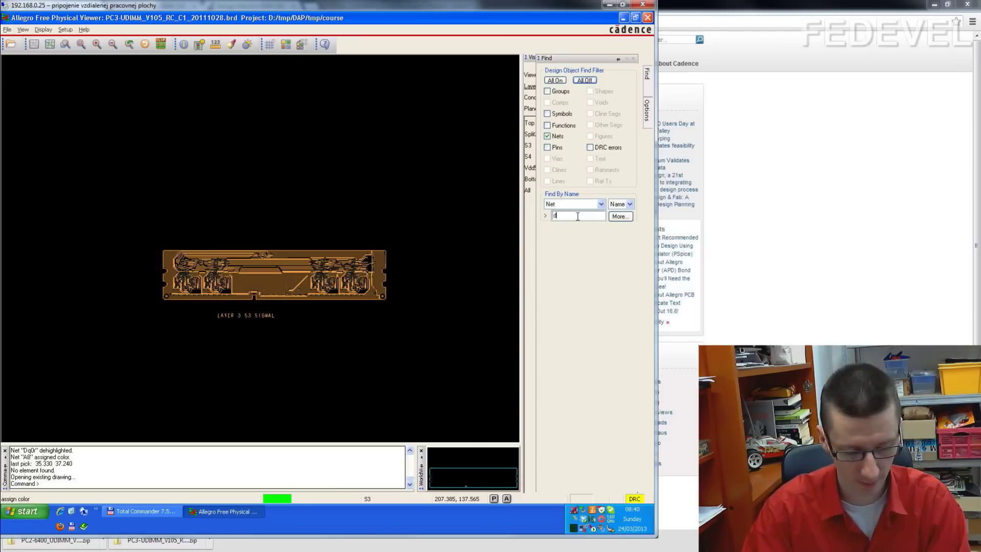
pyautogui.write('q0')
pyautogui.press('Return')
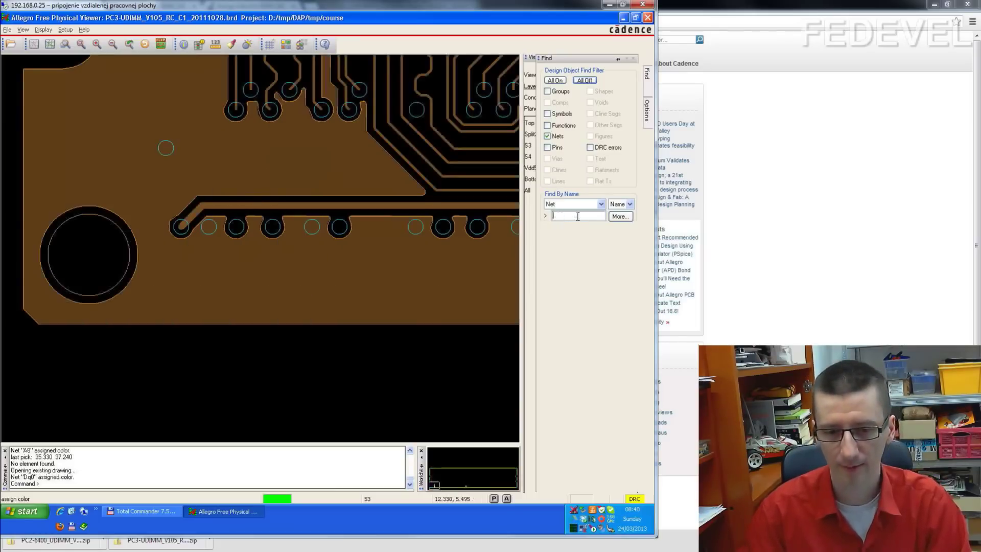
# Set layer visibility to show only the Top layer, hiding S3 and Bottom.
pyautogui.click(534, 246)
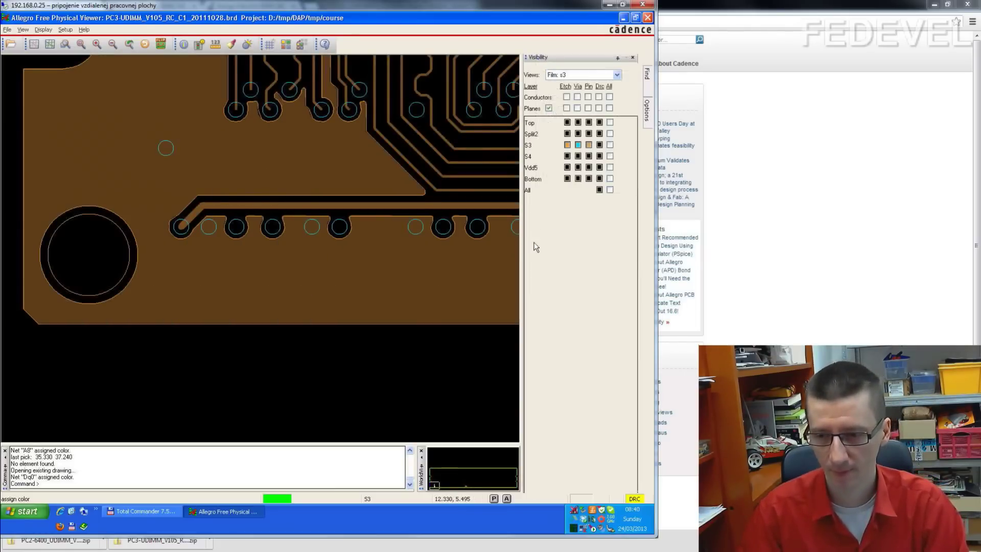
pyautogui.click(610, 144)
pyautogui.click(610, 178)
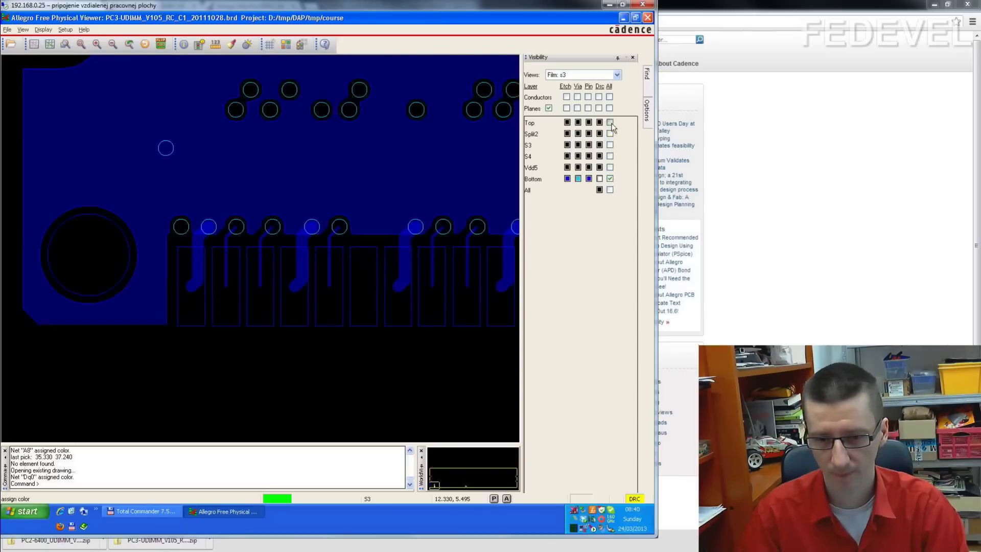
pyautogui.click(610, 122)
pyautogui.click(610, 178)
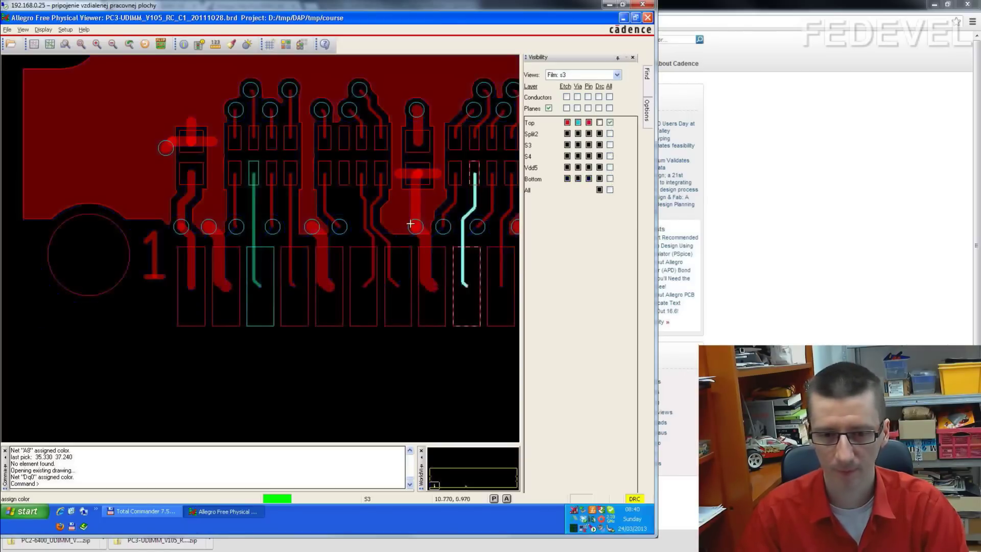
# Colour the Dq0r data net trace, panning up to the memory chip area.
pyautogui.click(256, 135)
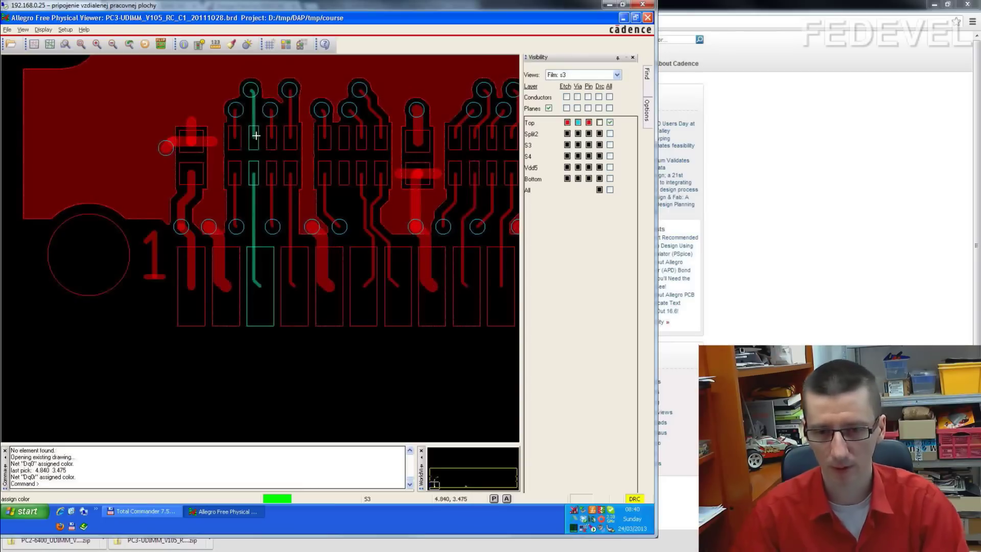
pyautogui.scroll(-2, 256, 135)
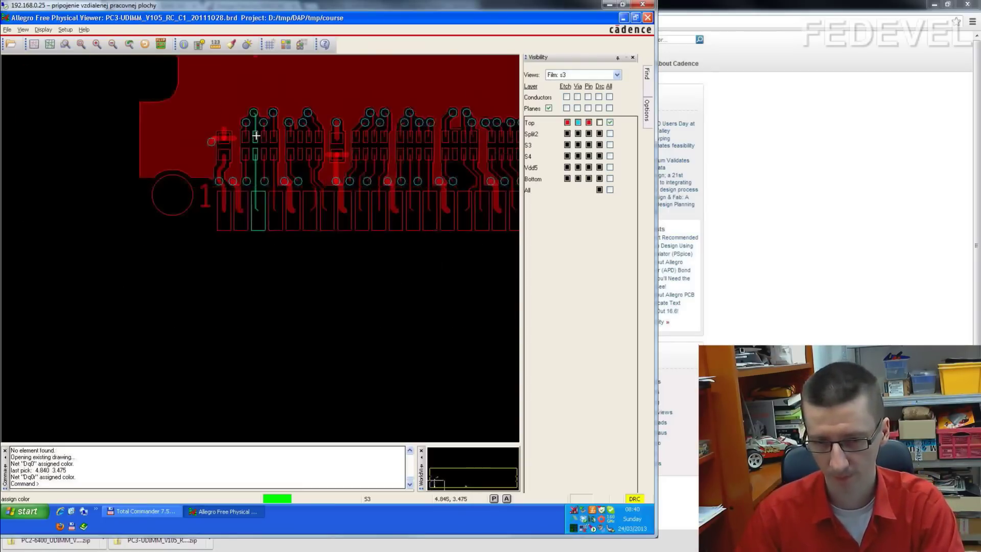
pyautogui.press('Up')
pyautogui.press('Up')
pyautogui.press('Up')
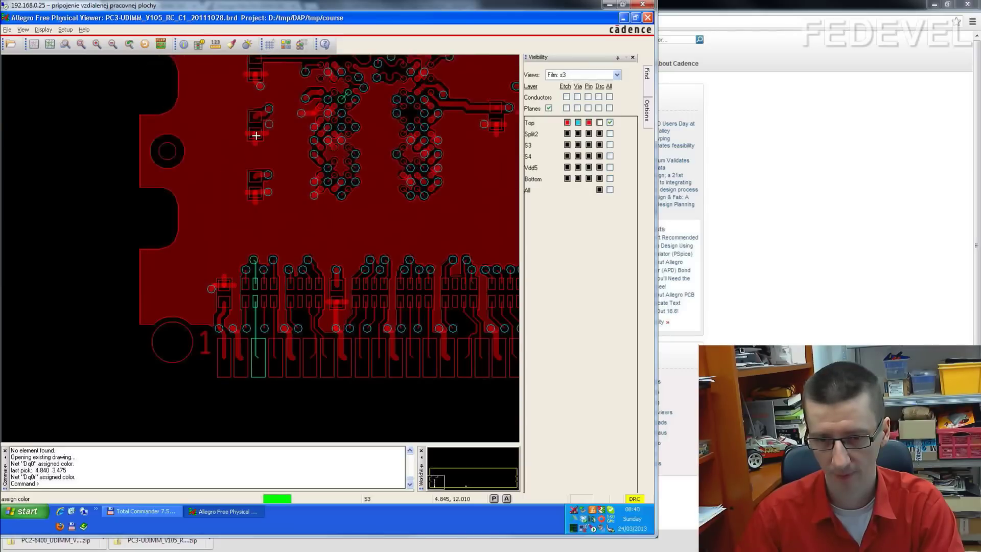
pyautogui.click(256, 136)
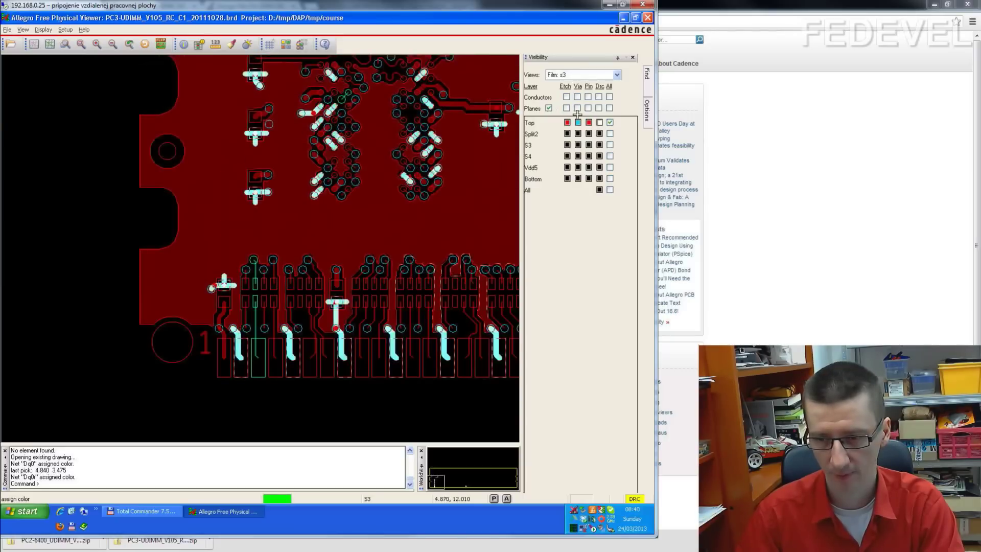
# Show S3, remove the accidental Gnd colouring and end the command with Done.
pyautogui.click(610, 145)
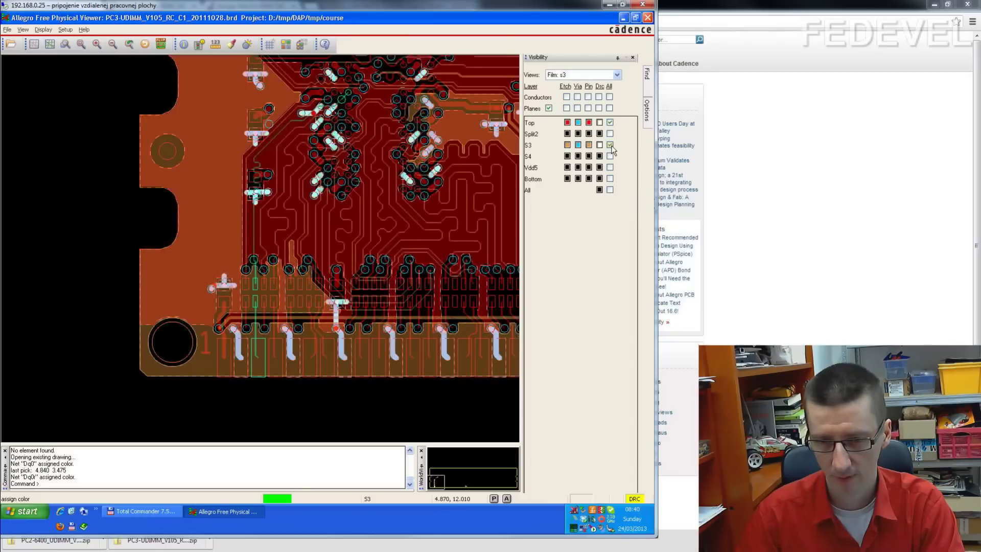
pyautogui.click(300, 43)
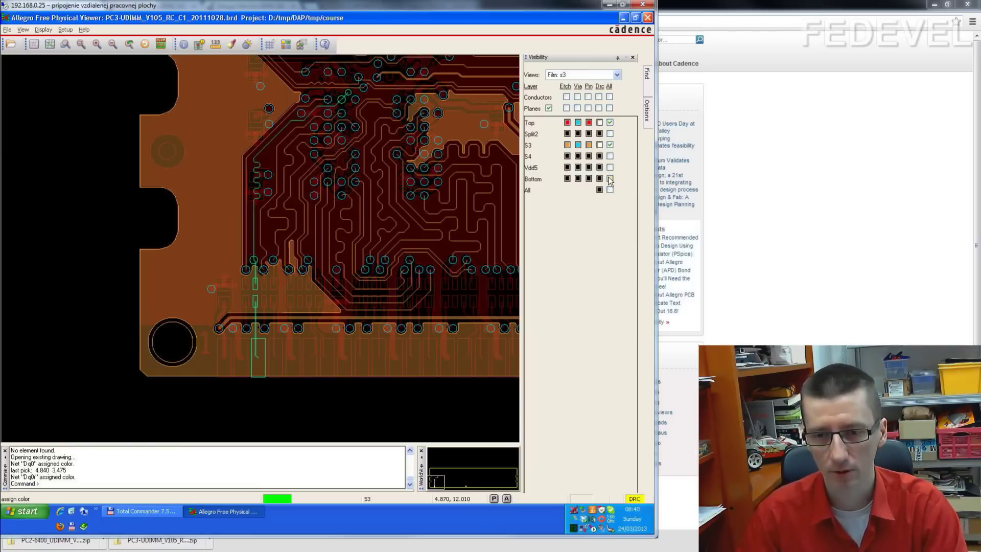
pyautogui.rightClick(60, 276)
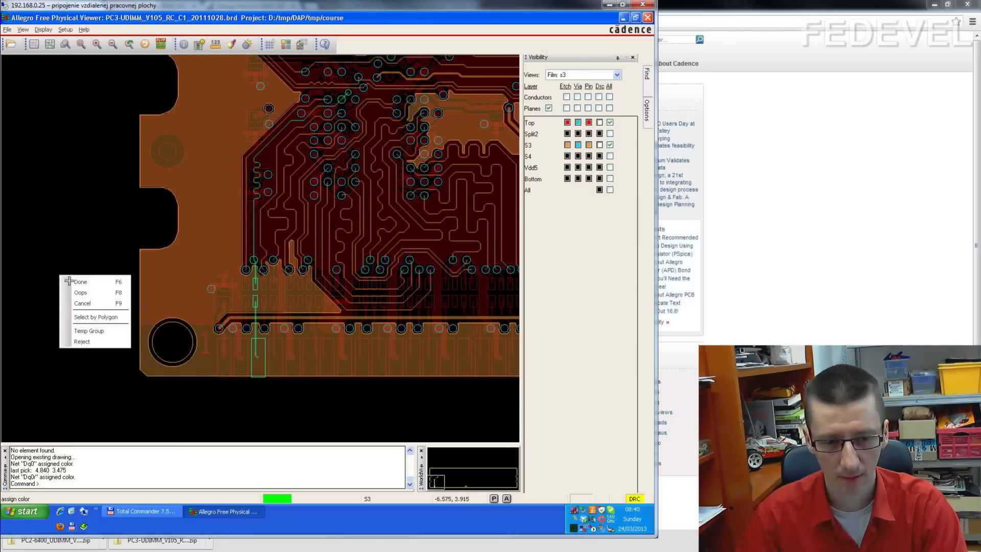
pyautogui.click(77, 282)
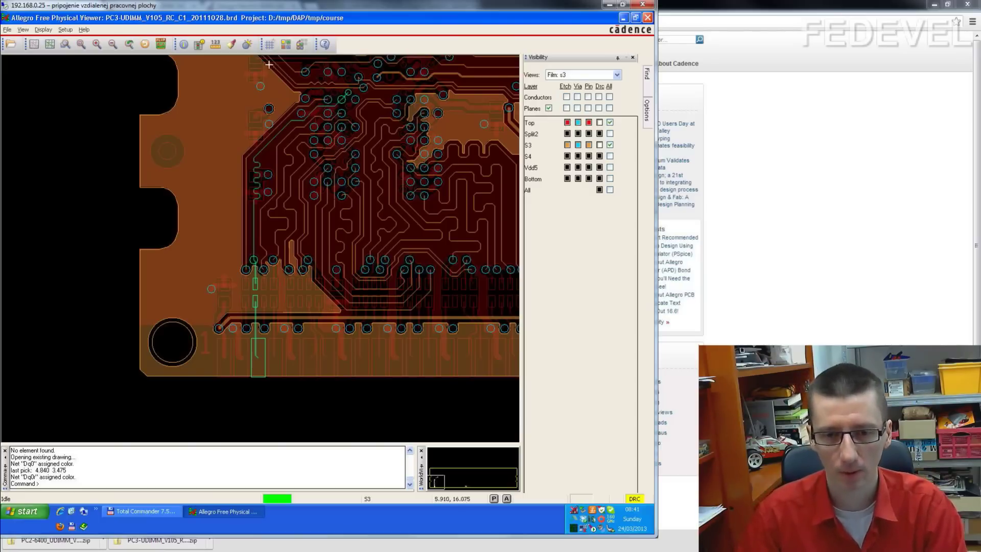
# Remove the highlights from nets Dq0r and Dq0.
pyautogui.click(247, 44)
pyautogui.click(252, 281)
pyautogui.click(254, 303)
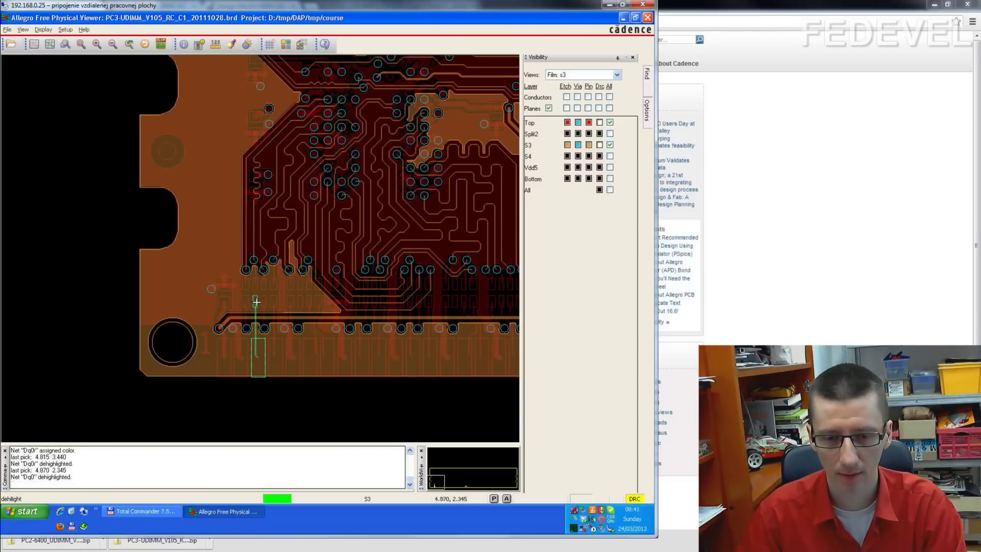
# Colour address net A8 found by name with Assign Color.
pyautogui.click(231, 44)
pyautogui.click(648, 83)
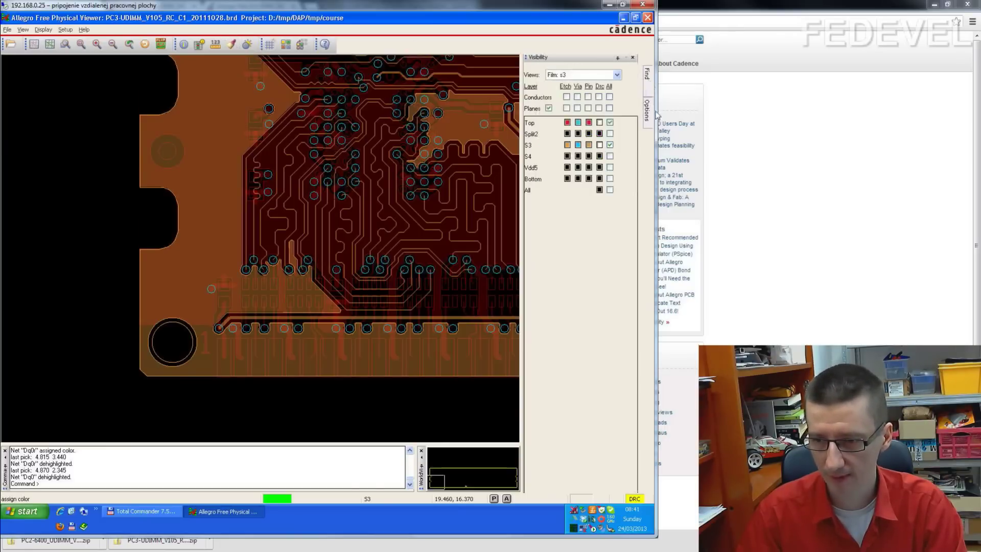
pyautogui.moveTo(648, 82)
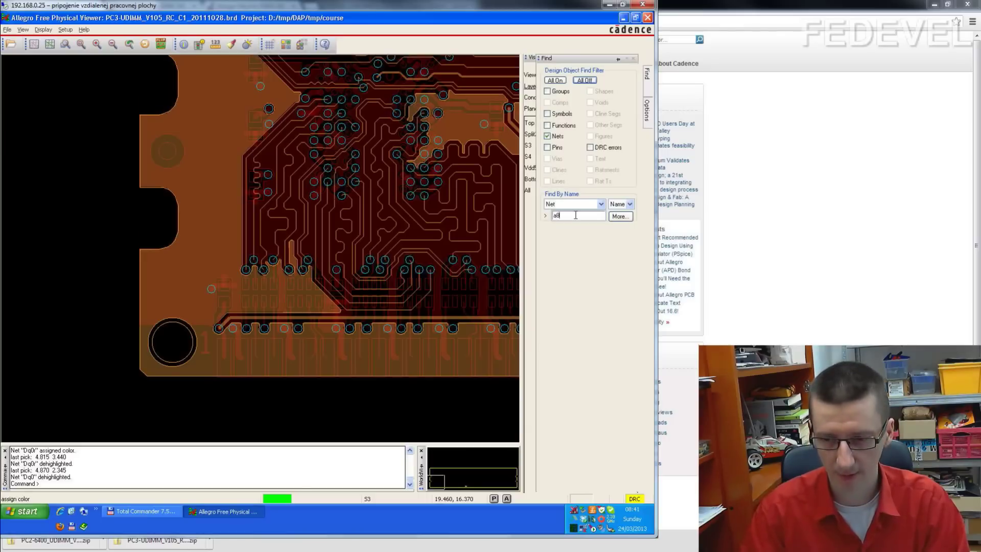
pyautogui.press('Return')
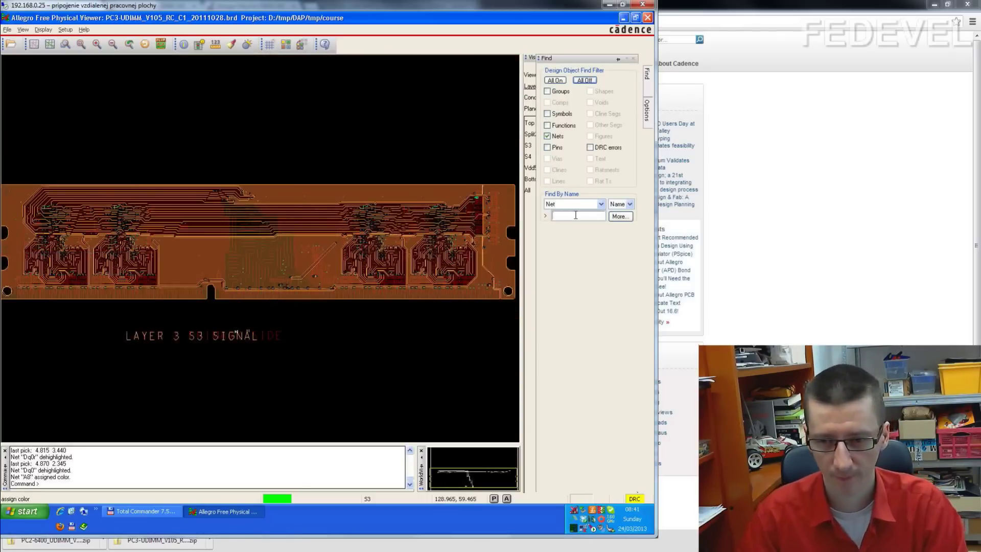
# Hide S3 and Top so only the Bottom layer is visible.
pyautogui.click(530, 202)
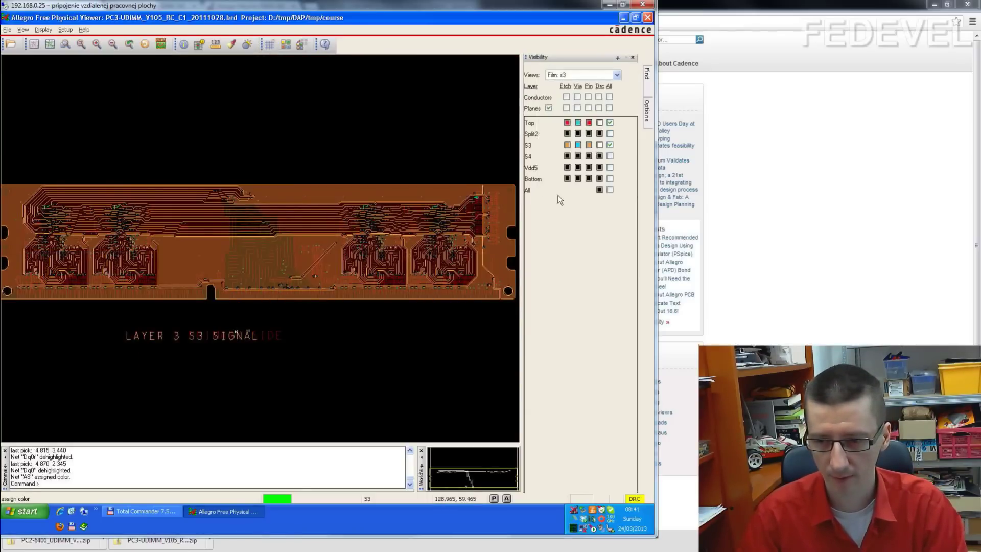
pyautogui.click(610, 145)
pyautogui.click(610, 122)
pyautogui.click(610, 122)
pyautogui.click(610, 178)
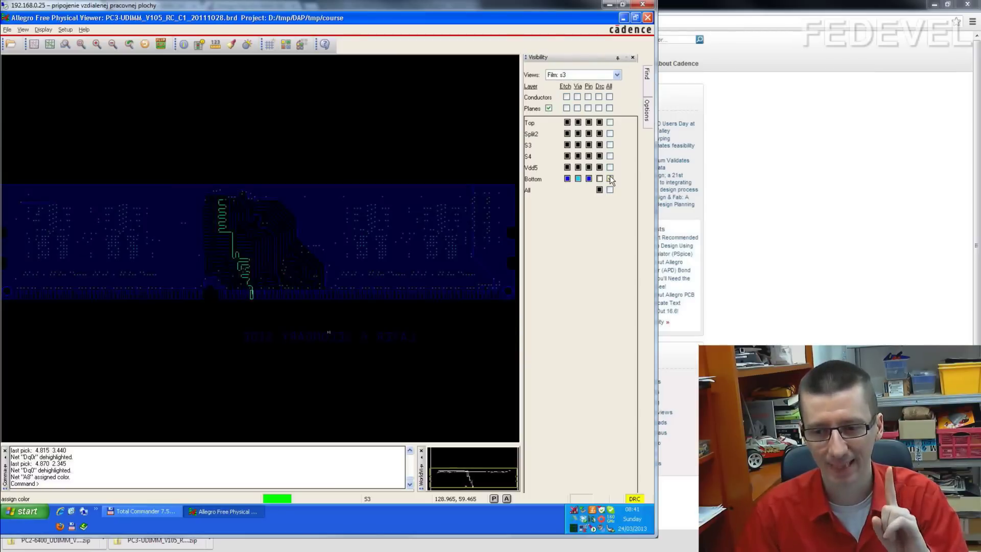
# Add layer S4 to the view, end Assign Color with Done, and pan left.
pyautogui.click(610, 156)
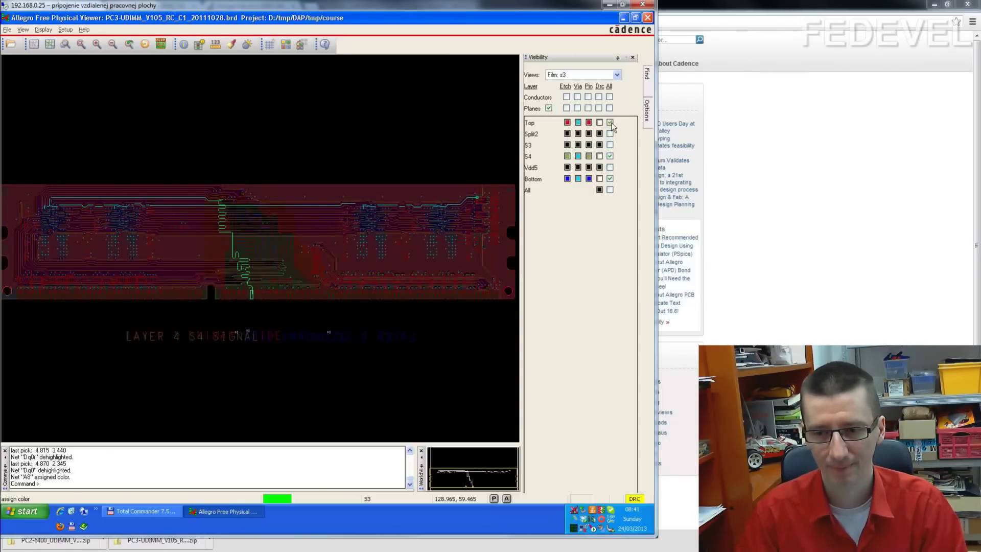
pyautogui.rightClick(368, 105)
pyautogui.click(383, 113)
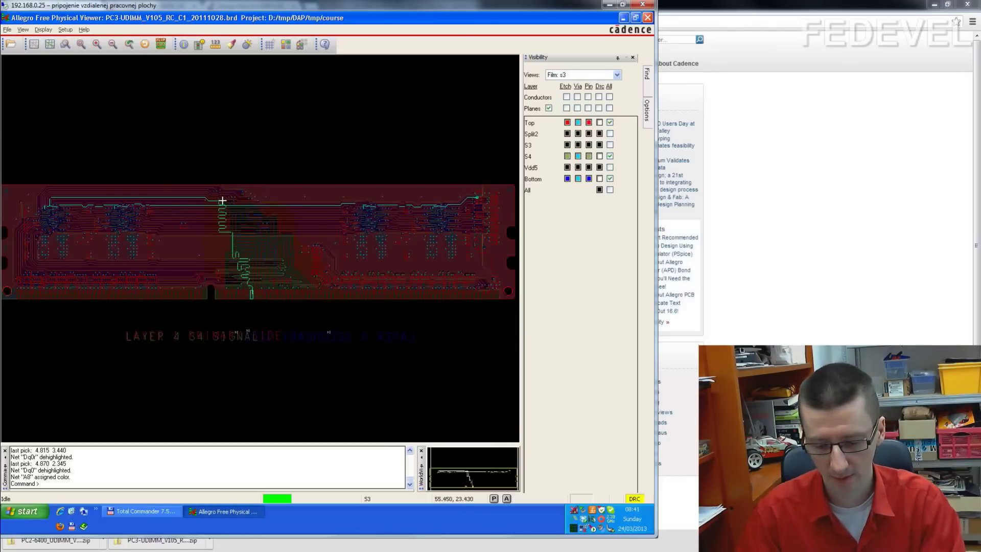
pyautogui.press('Left')
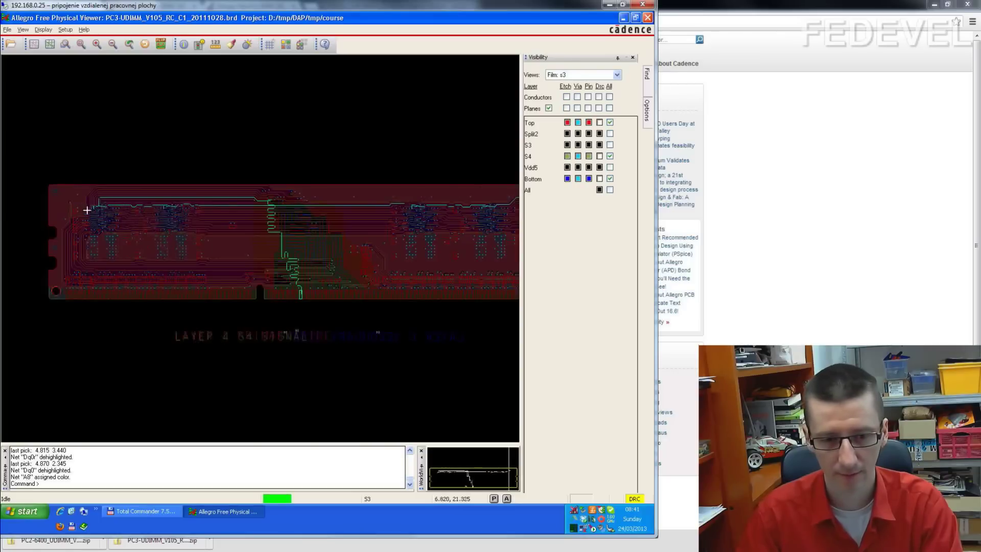
# Zoom in on the green A8 trace and follow it right past each chip to the last.
pyautogui.scroll(2, 92, 204)
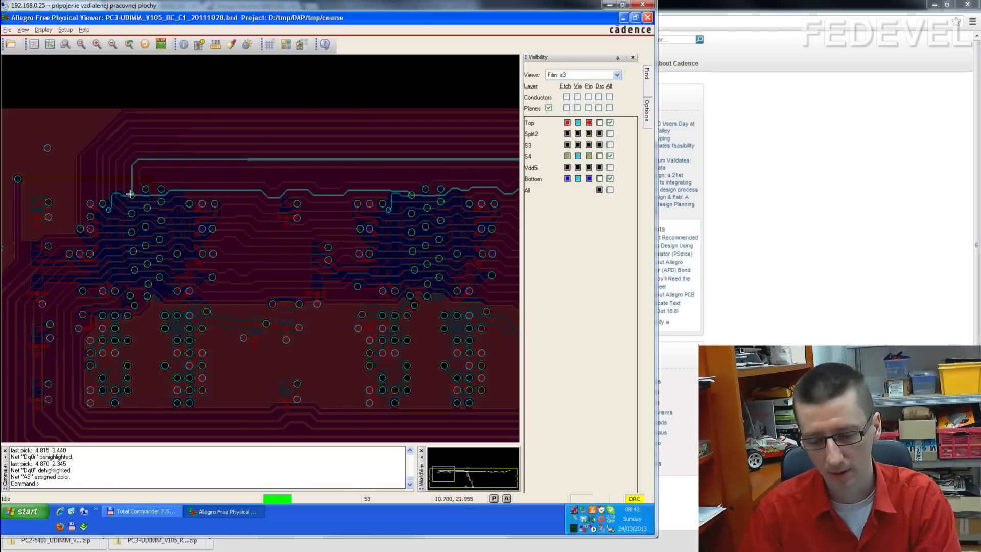
pyautogui.moveTo(130, 194); pyautogui.dragTo(213, 193, button='middle')
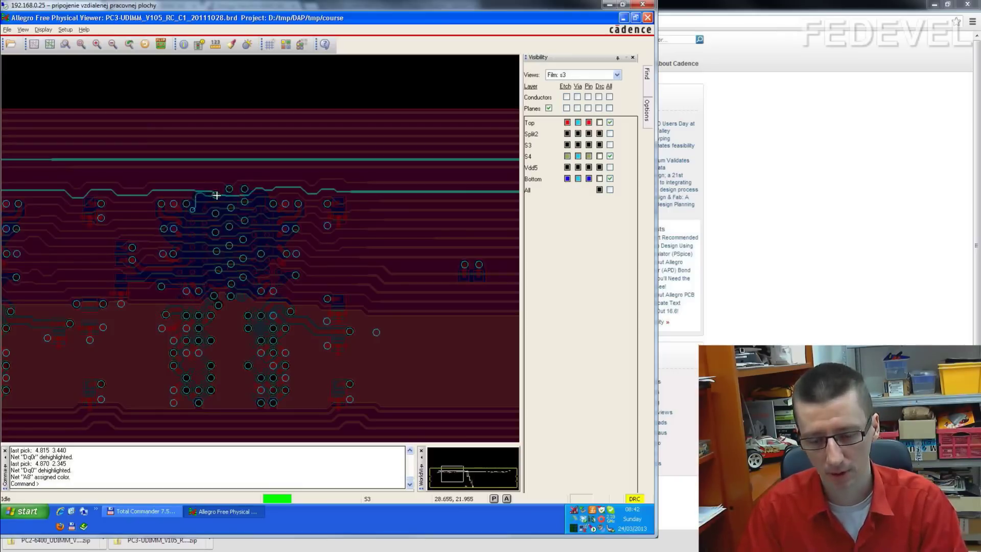
pyautogui.press('Right')
pyautogui.press('Right')
pyautogui.press('Right')
pyautogui.press('Right')
pyautogui.press('Right')
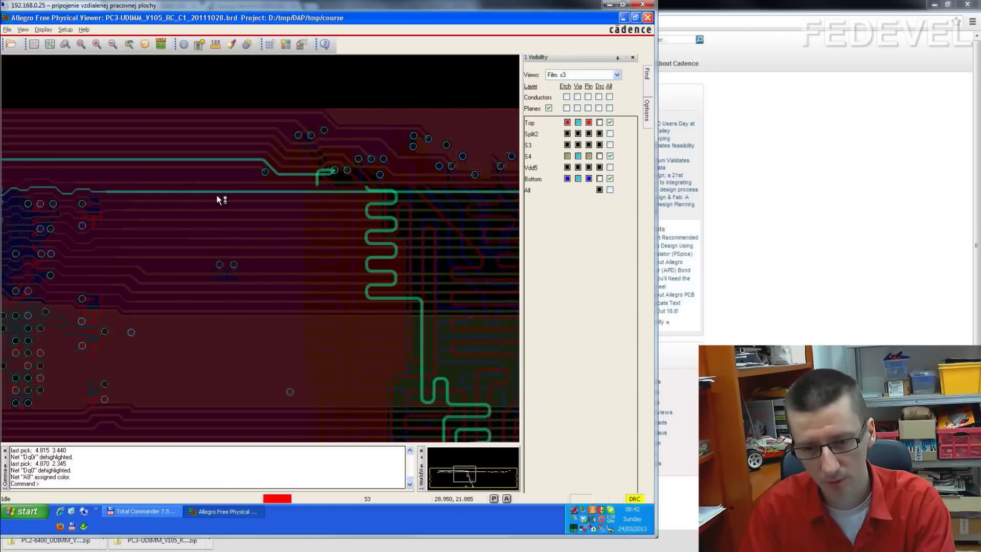
pyautogui.press('Right')
pyautogui.press('Right')
pyautogui.press('Right')
pyautogui.press('Right')
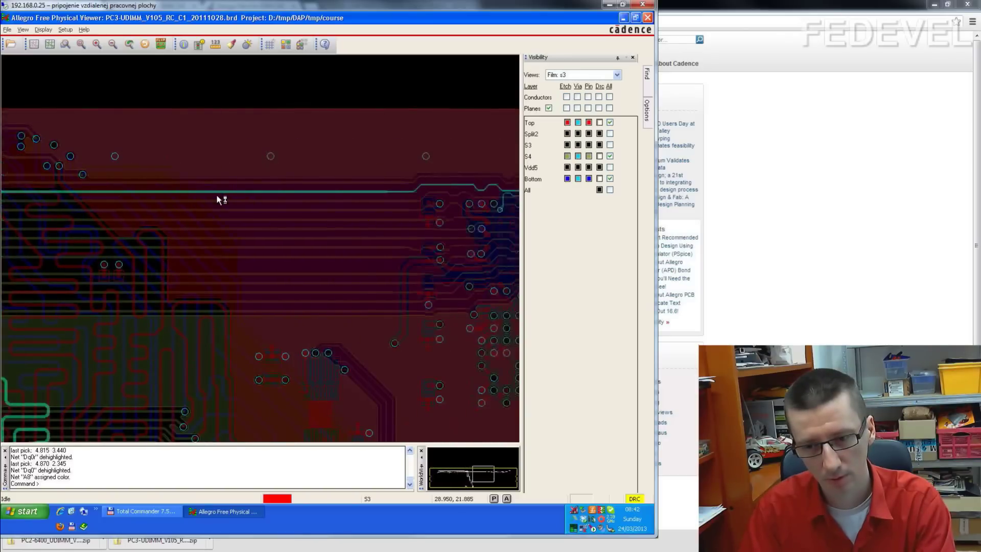
pyautogui.press('Right')
pyautogui.press('Right')
pyautogui.press('Right')
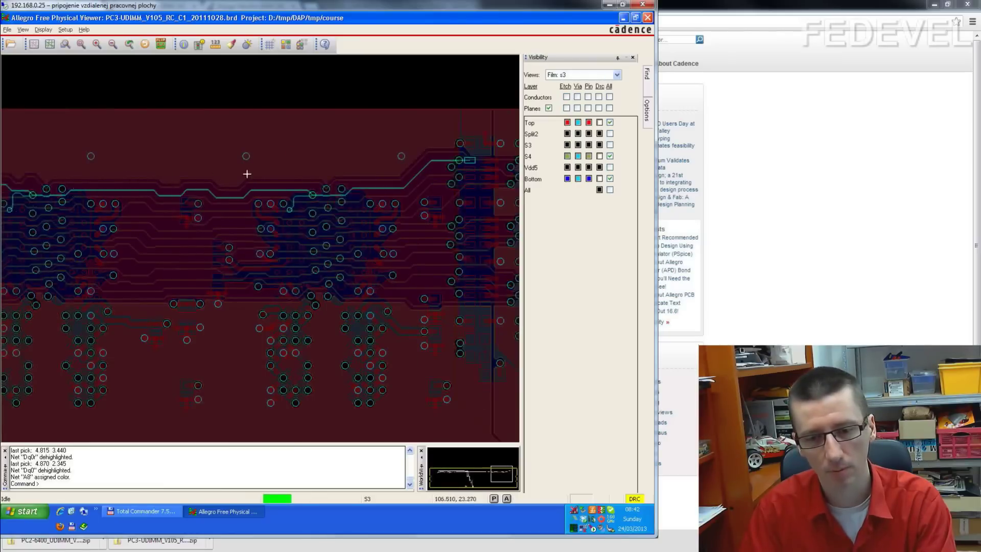